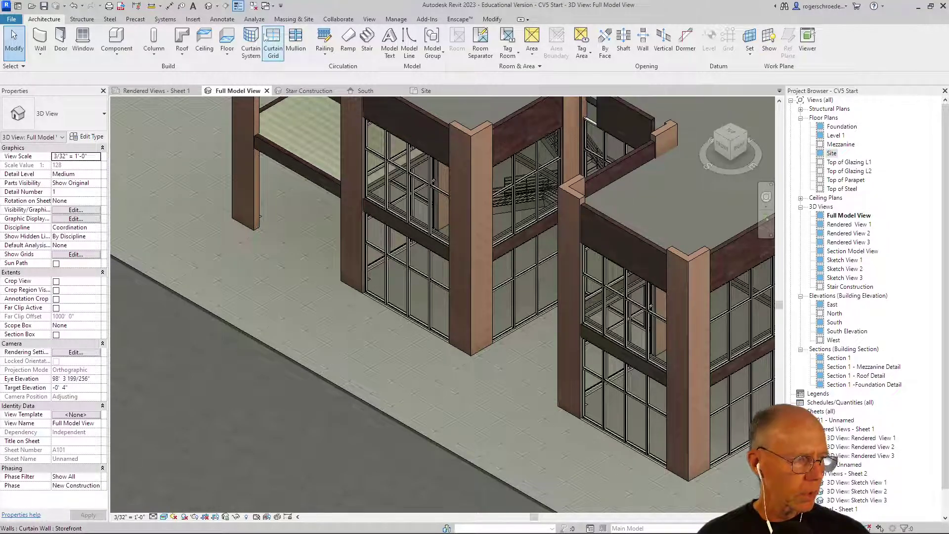
# - Start the Floor: Slab Edge tool and switch the 3D view to Wireframe
pyautogui.click(227, 53)
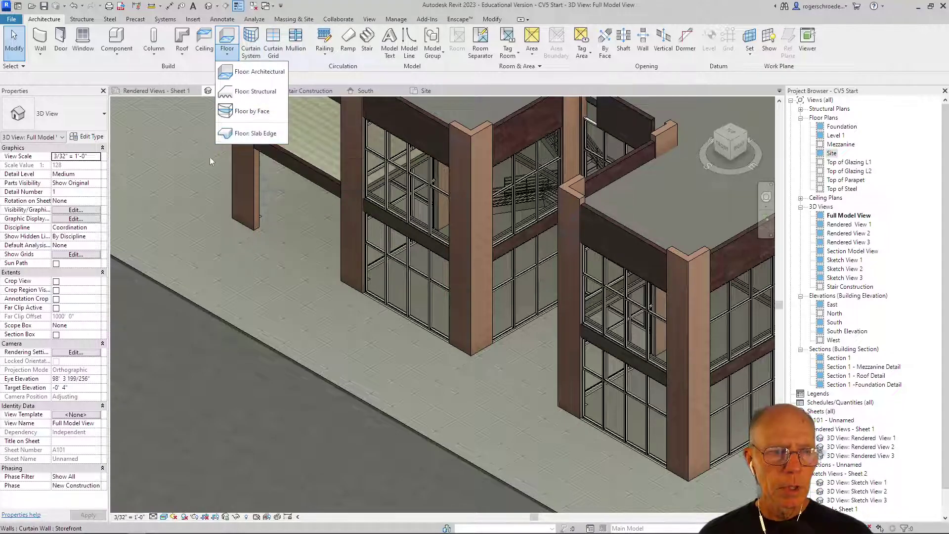
pyautogui.click(256, 135)
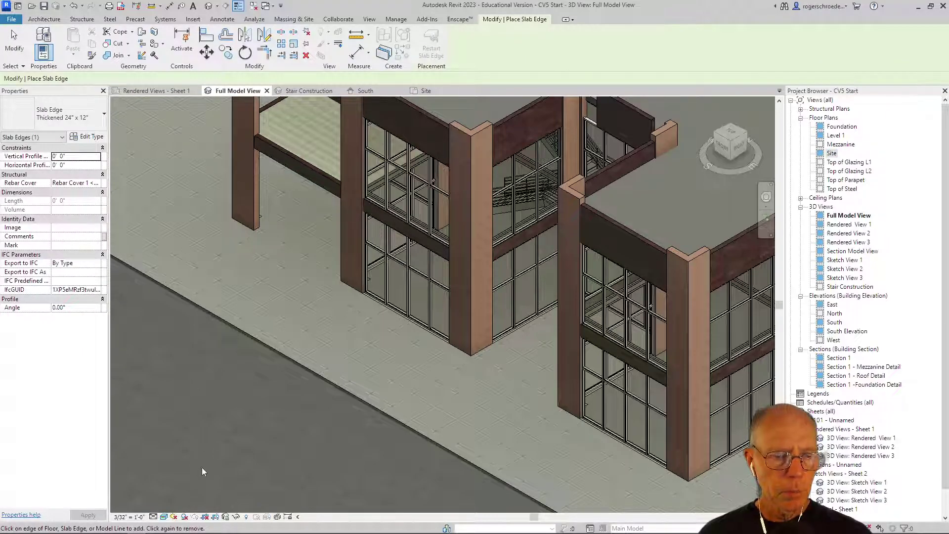
pyautogui.click(164, 516)
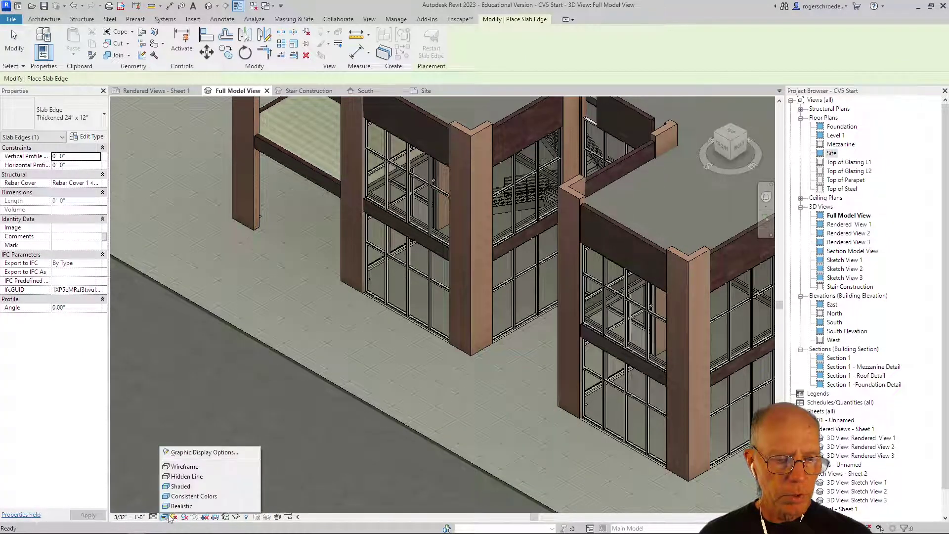
pyautogui.click(176, 467)
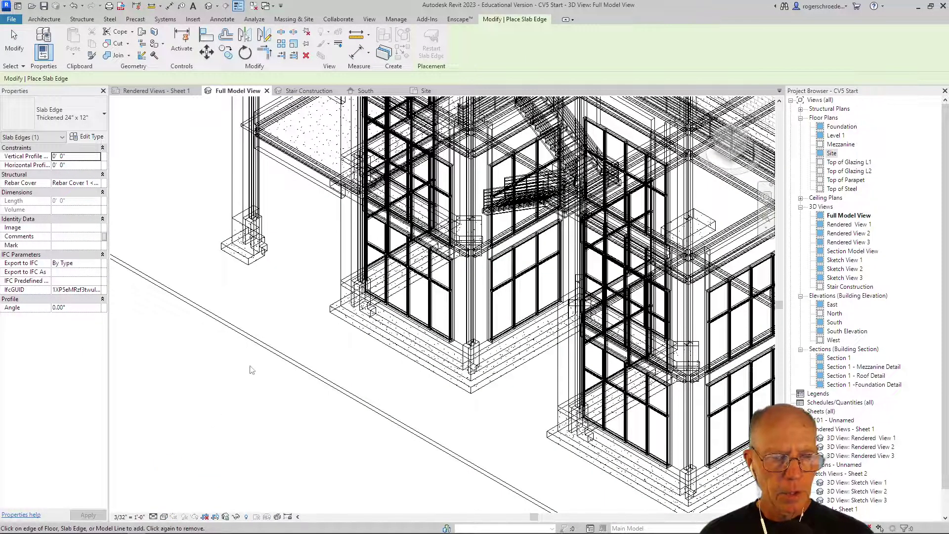
# - Pick the straight sidewalk edge for the thickened 24" x 12" slab edge and pan to the corner
pyautogui.click(263, 344)
pyautogui.scroll(-2, 264, 344)
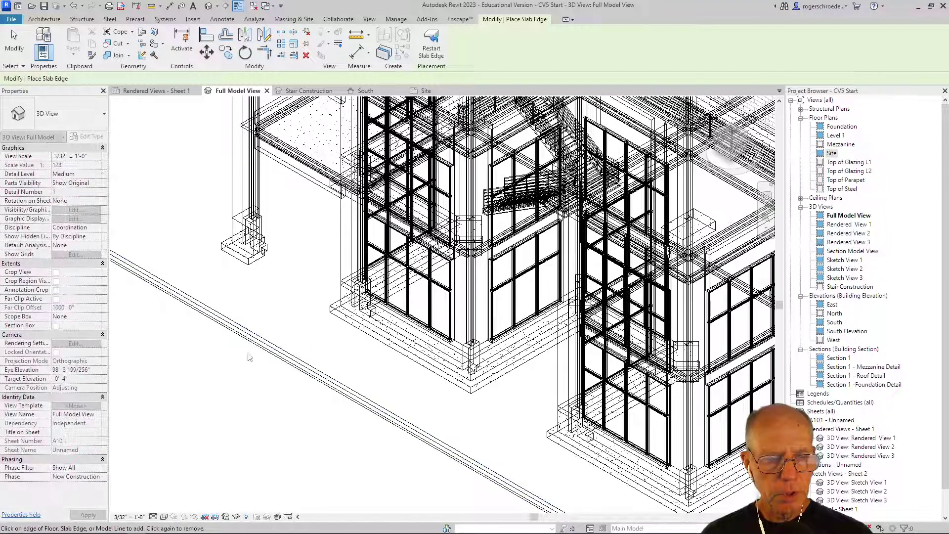
pyautogui.moveTo(354, 442); pyautogui.dragTo(244, 328, button='middle')
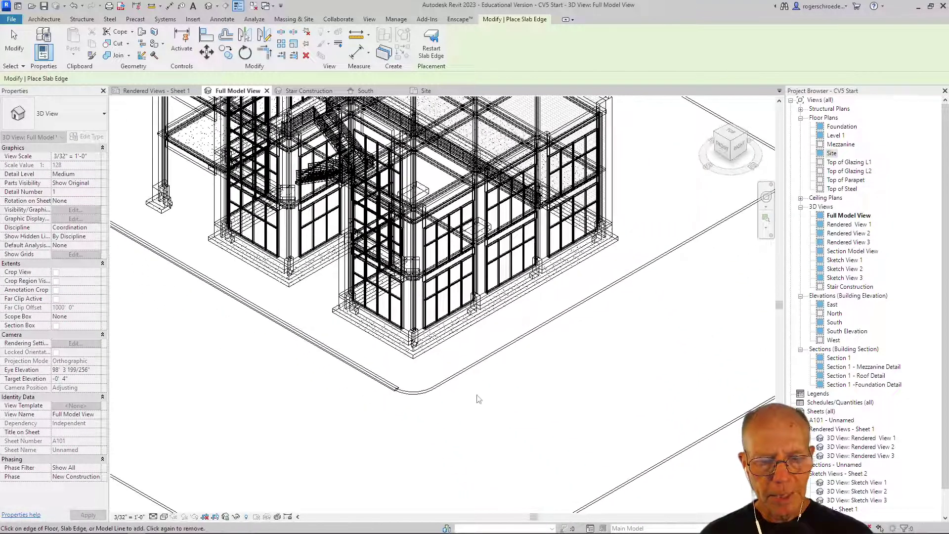
pyautogui.scroll(3, 422, 409)
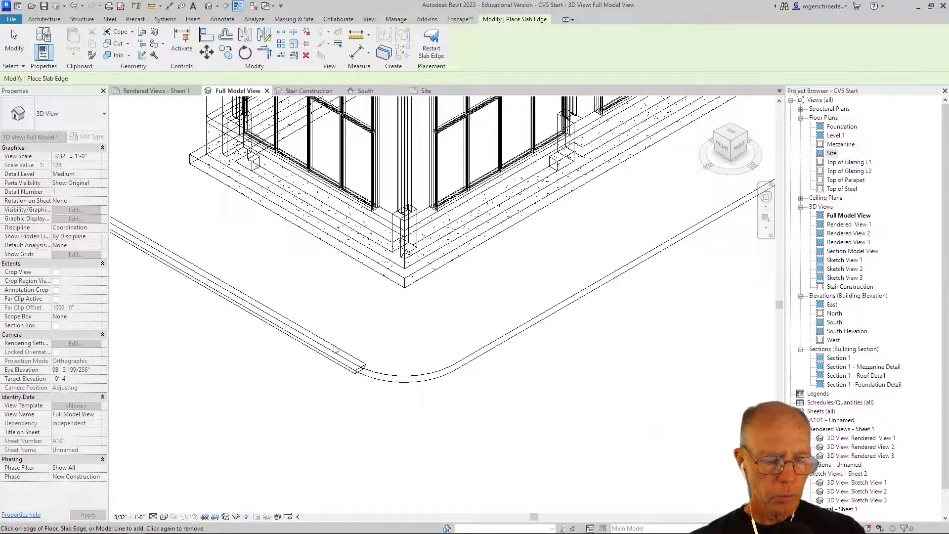
# - Place the slab edge on the straight sidewalk edge, then select it
pyautogui.click(335, 349)
pyautogui.press('Escape')
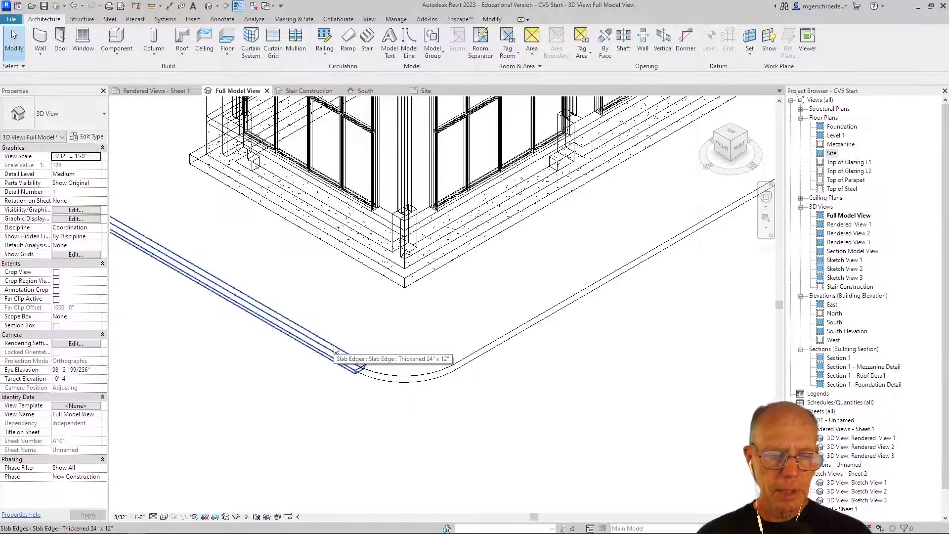
pyautogui.click(334, 349)
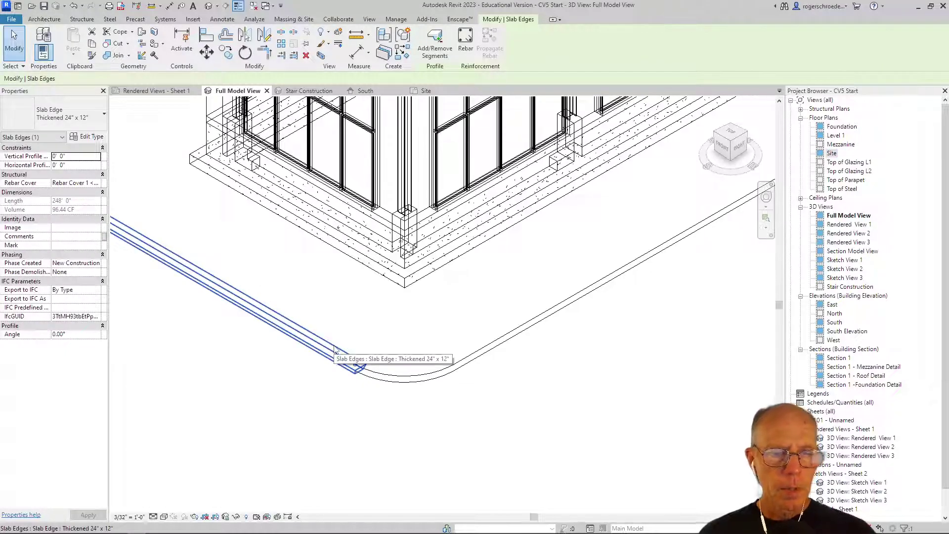
# - Duplicate the thickened 24" x 12" slab-edge type as a new type named 'Curb'
pyautogui.click(88, 137)
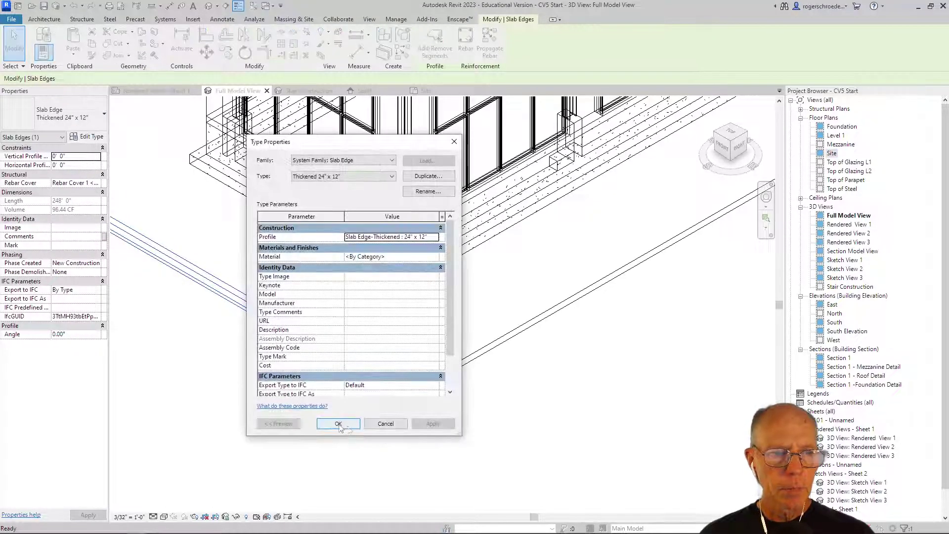
pyautogui.click(428, 176)
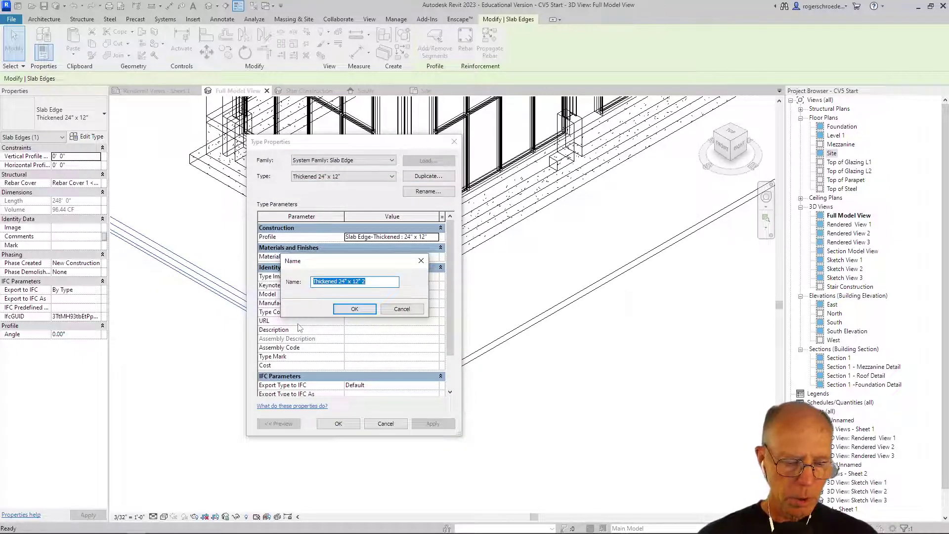
pyautogui.write('Curb')
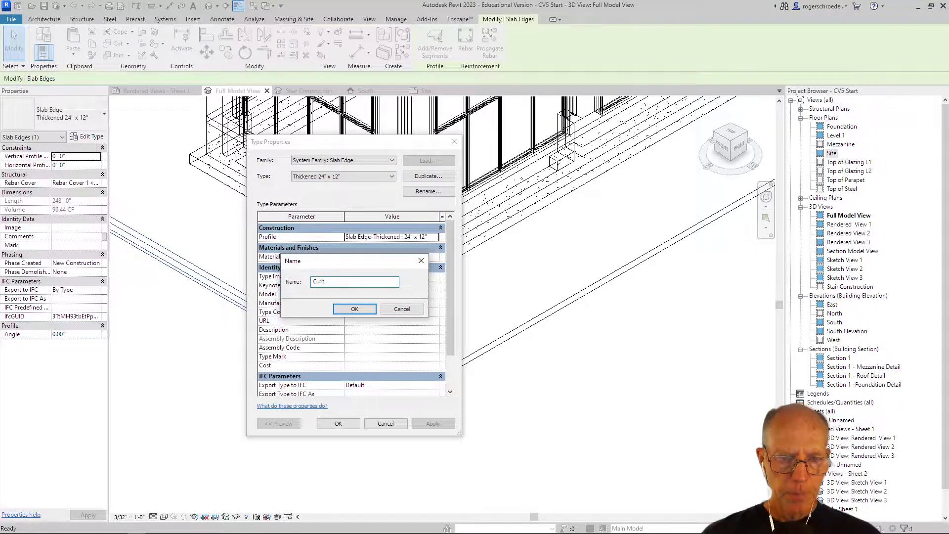
pyautogui.click(355, 309)
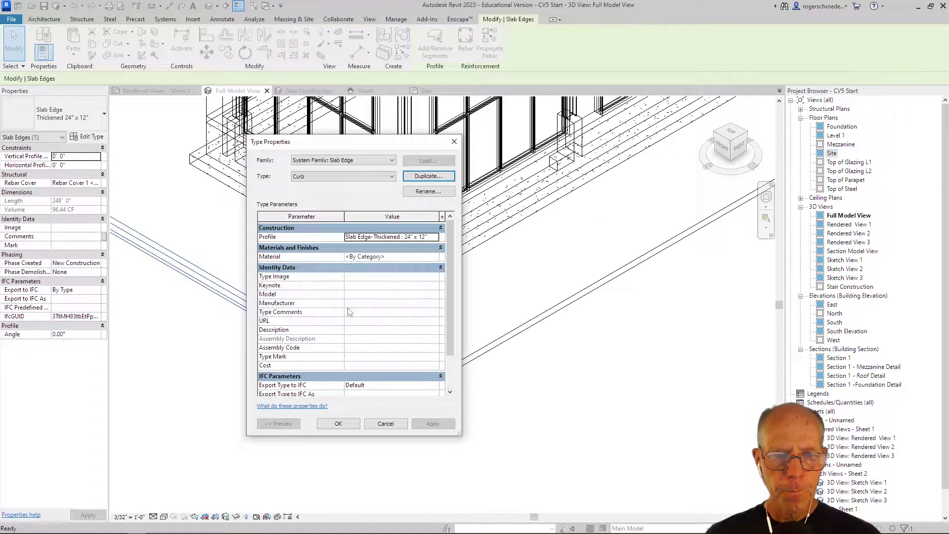
# - Assign Concrete, Lightweight from the Material Browser as the Curb type's material
pyautogui.click(434, 257)
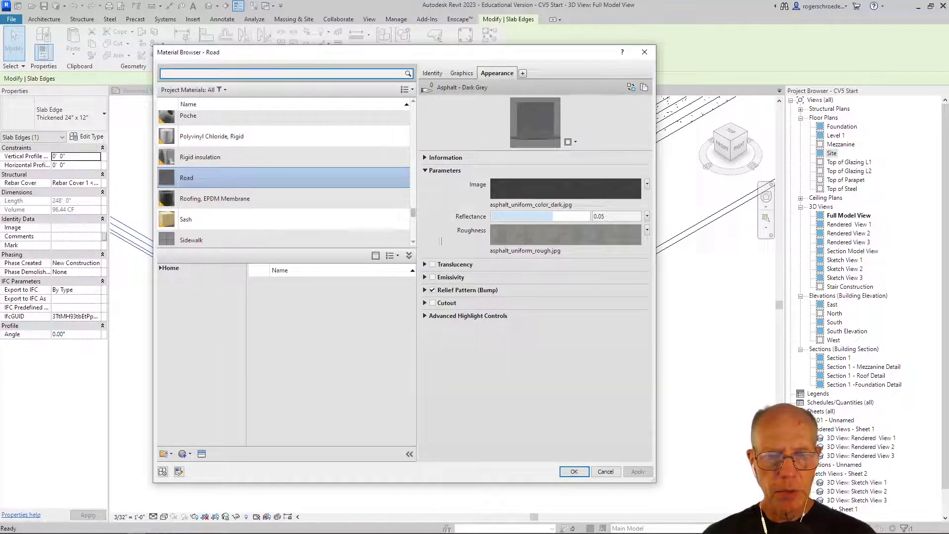
pyautogui.scroll(15, 213, 178)
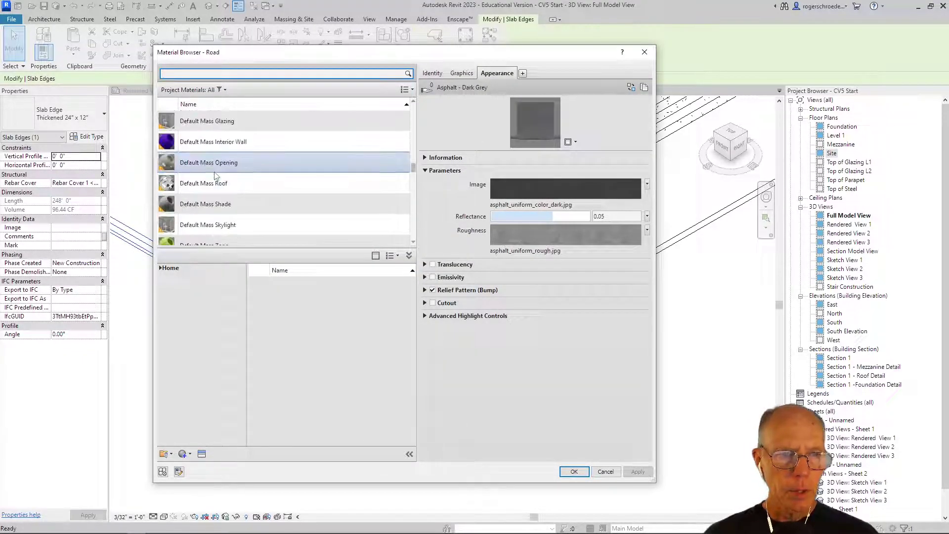
pyautogui.scroll(10, 215, 176)
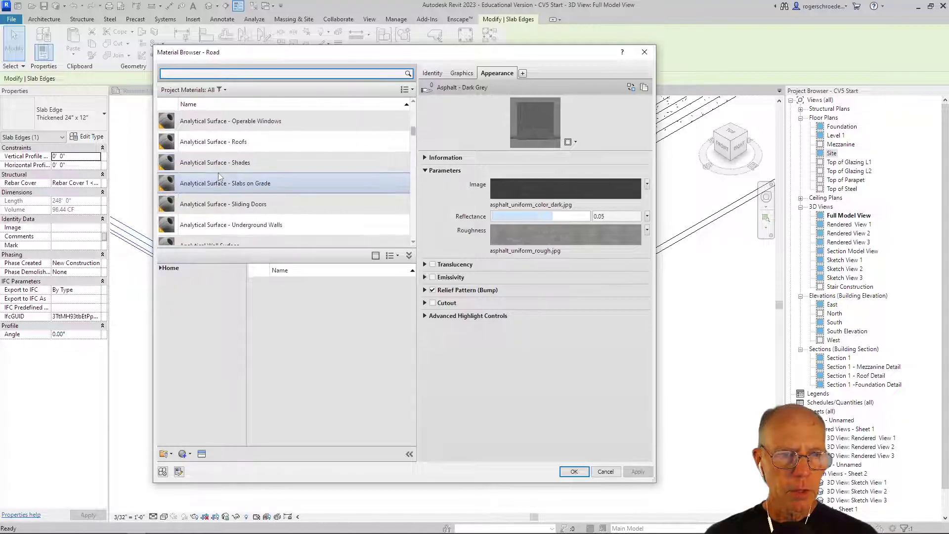
pyautogui.scroll(-8, 220, 177)
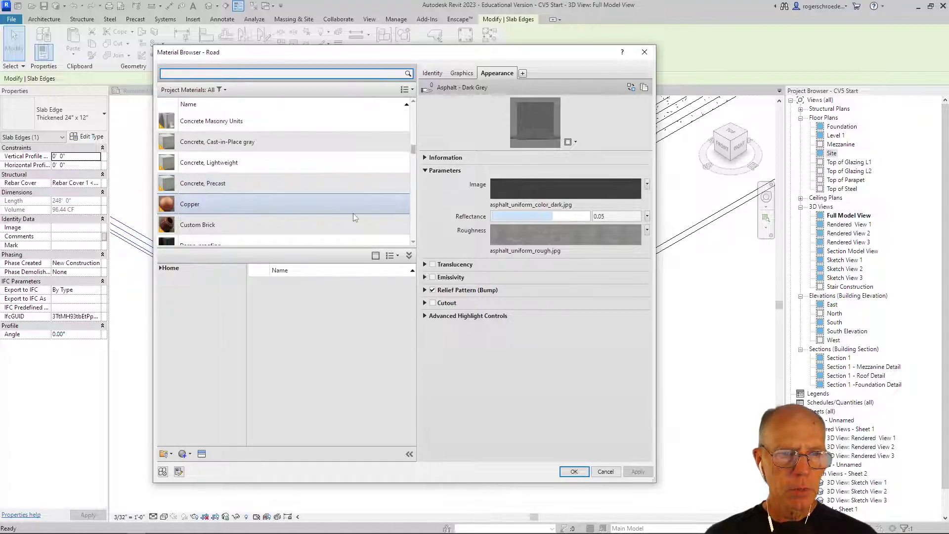
pyautogui.click(411, 242)
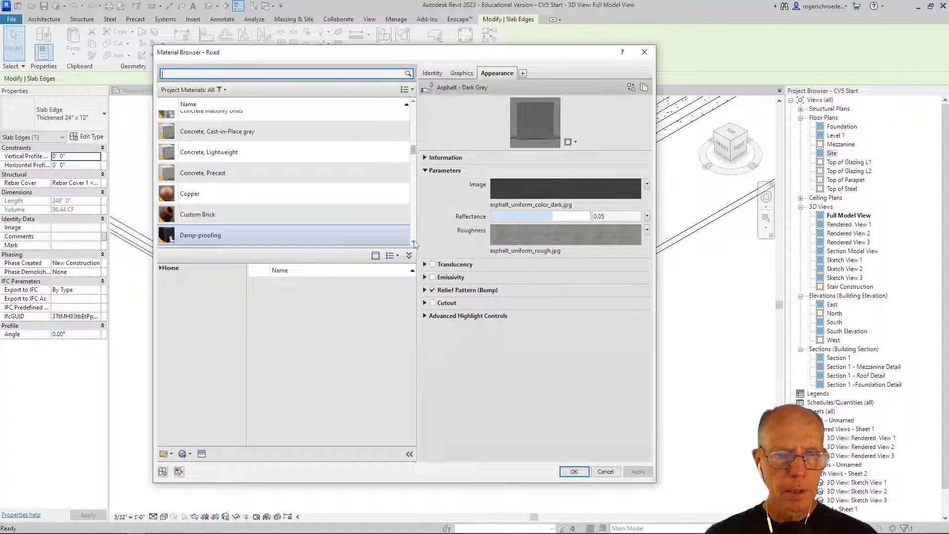
pyautogui.click(414, 241)
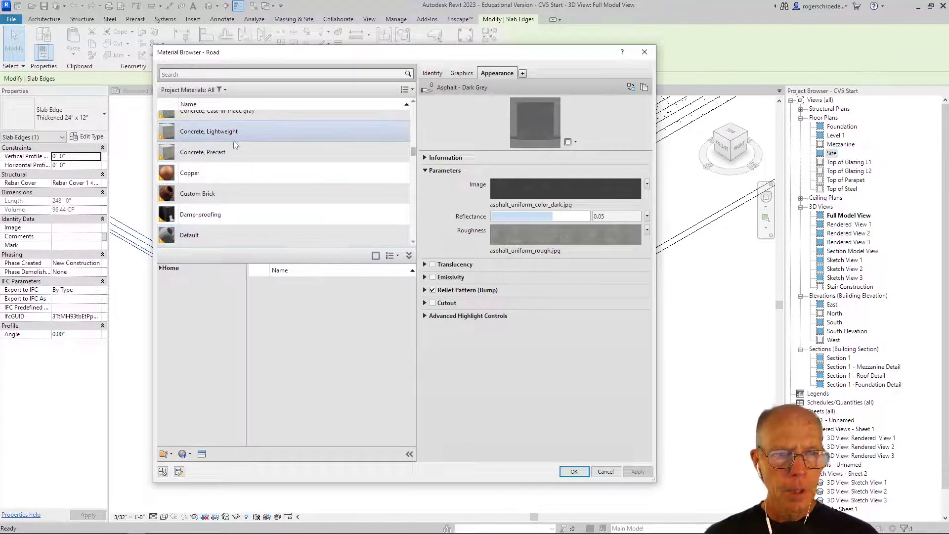
pyautogui.click(202, 133)
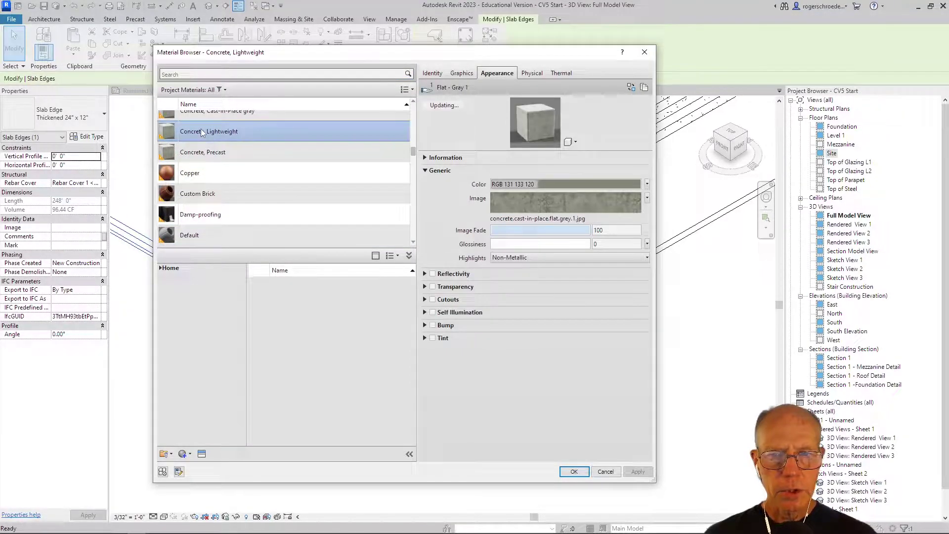
pyautogui.click(573, 471)
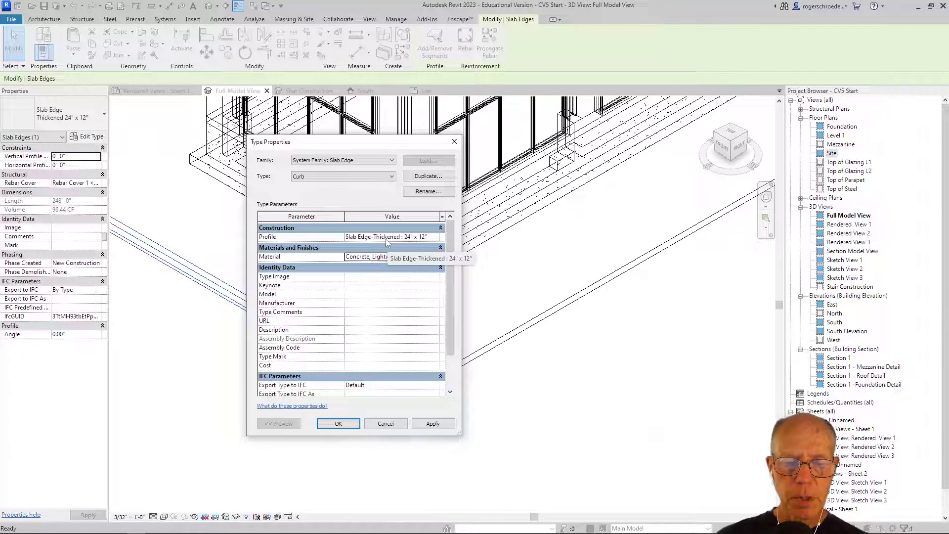
# - Apply the Curb type settings and cancel an unintended new project
pyautogui.click(336, 424)
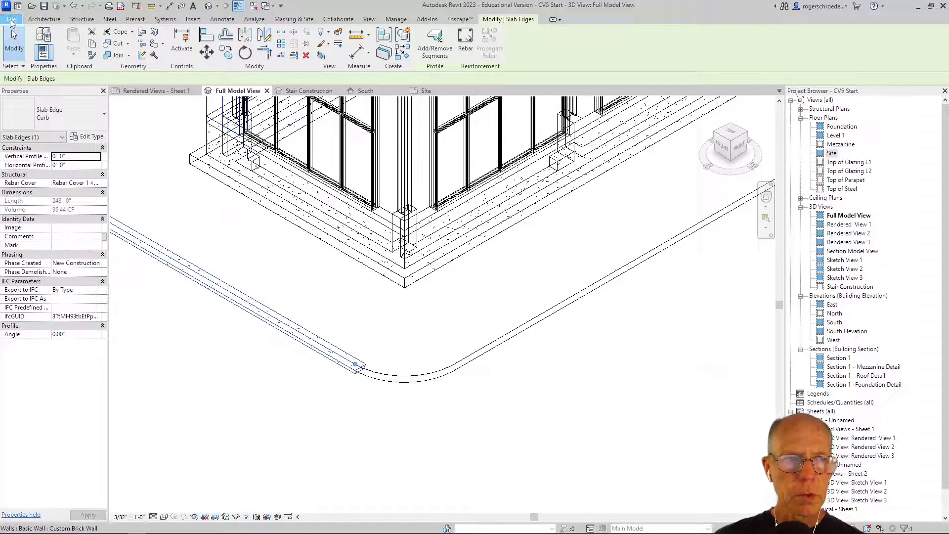
pyautogui.click(11, 20)
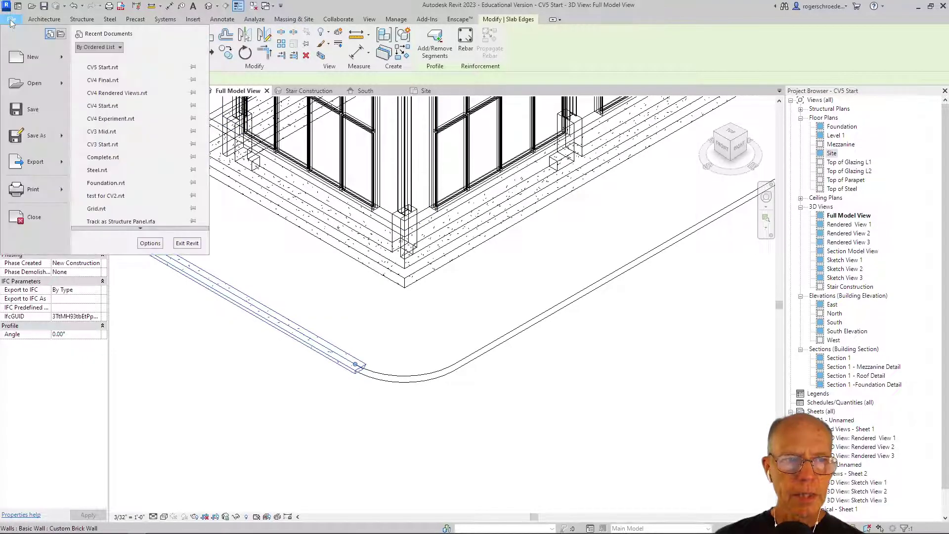
pyautogui.click(57, 69)
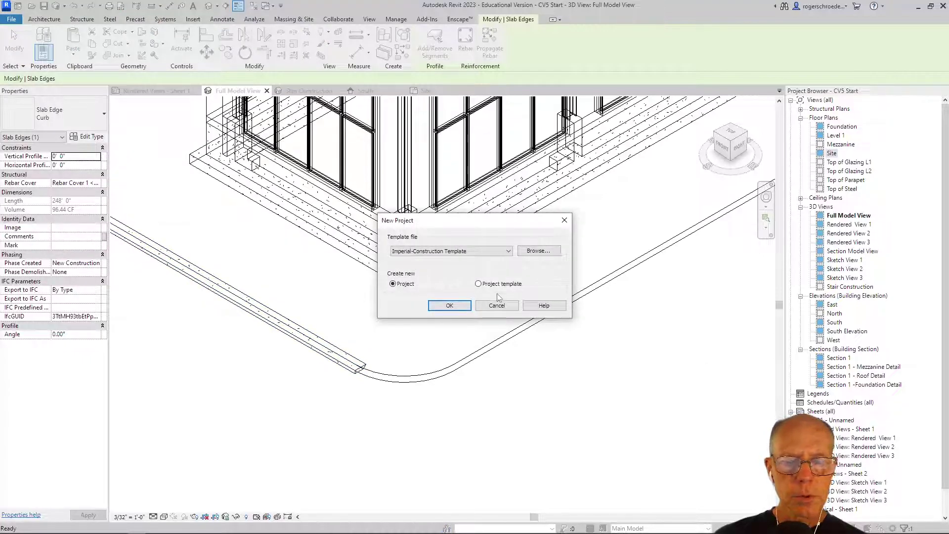
pyautogui.click(513, 309)
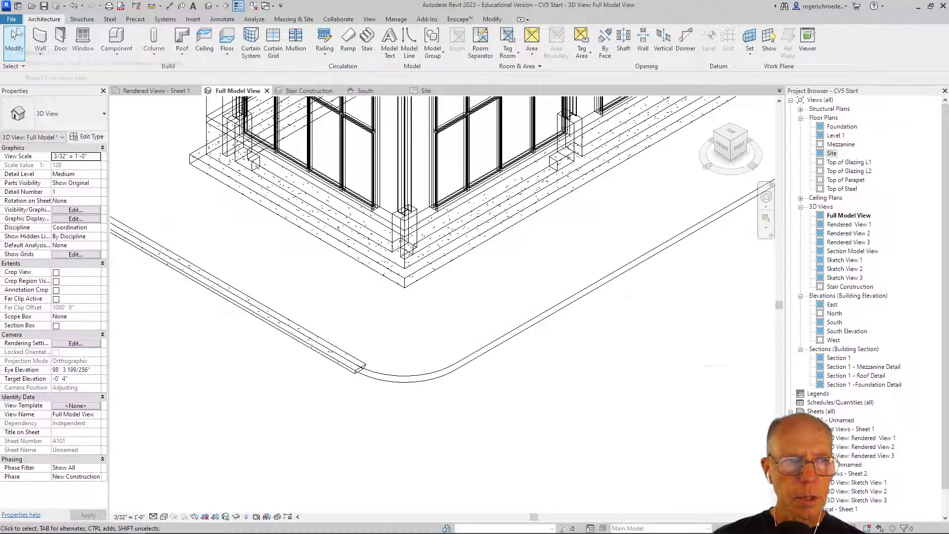
# - Start a new family from the English-Imperial Profile-Hosted.rft template
pyautogui.click(12, 22)
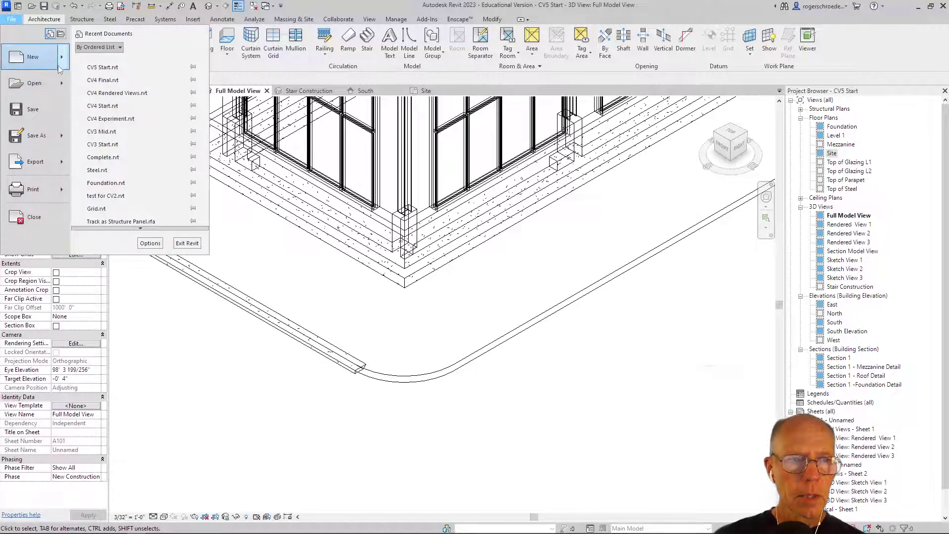
pyautogui.moveTo(58, 67)
pyautogui.click(96, 89)
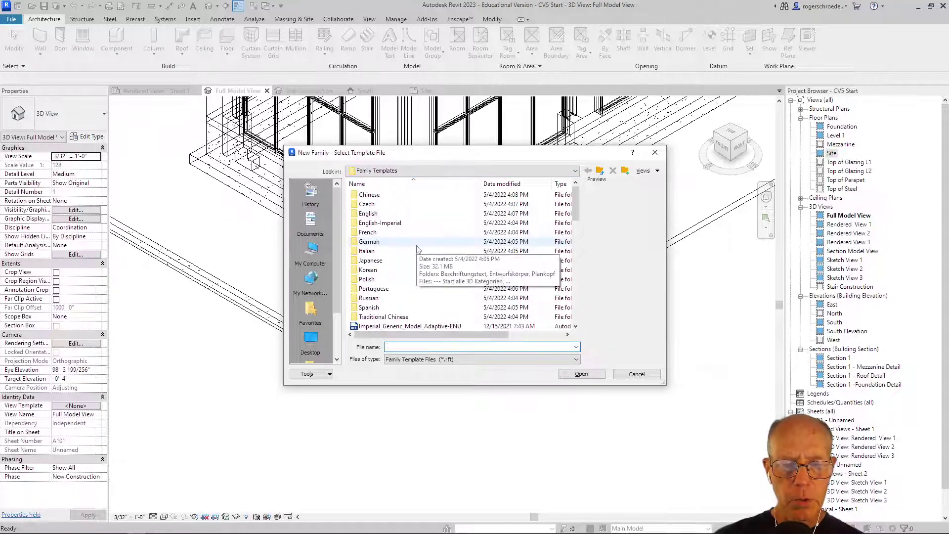
pyautogui.doubleClick(384, 225)
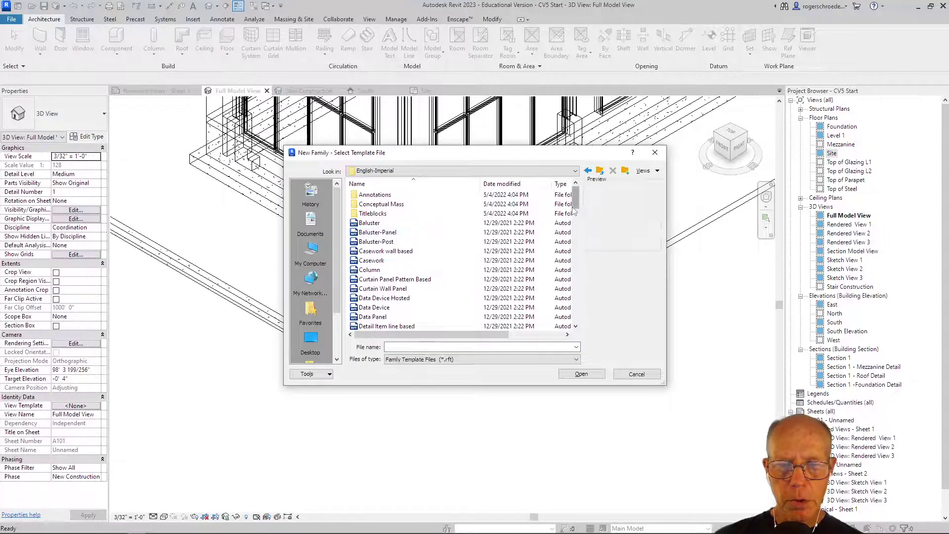
pyautogui.moveTo(573, 206); pyautogui.dragTo(603, 286)
pyautogui.click(445, 251)
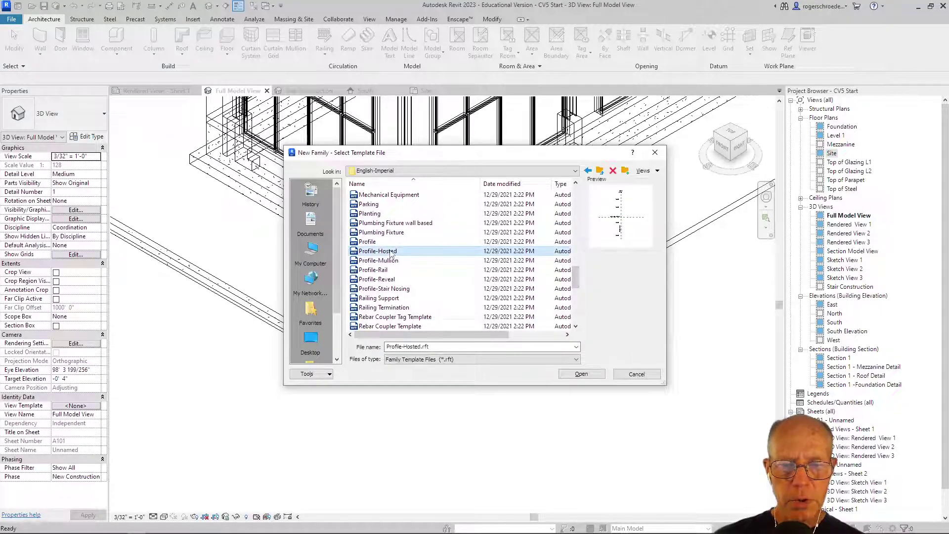
pyautogui.click(581, 373)
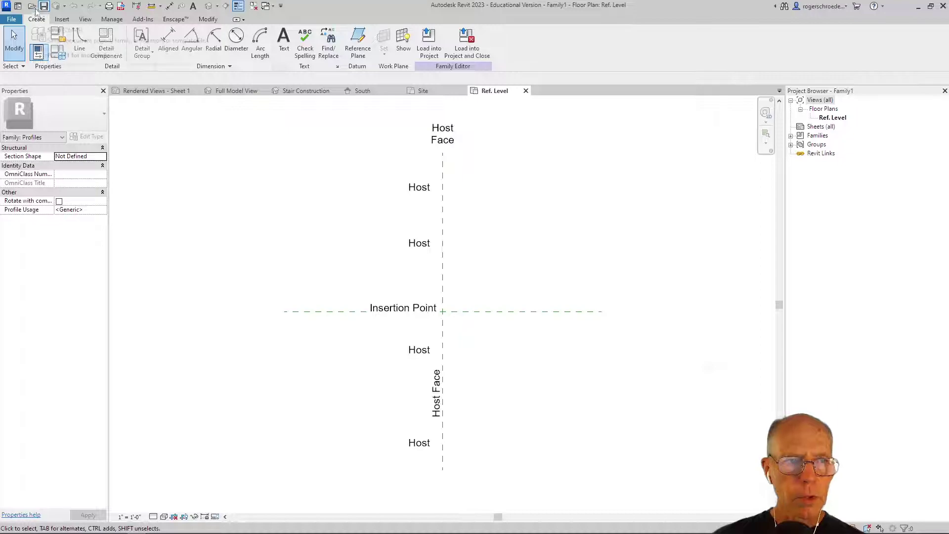
# - Save the new family as 'Curb Profile' (.rfa) in the CV5 folder
pyautogui.click(11, 18)
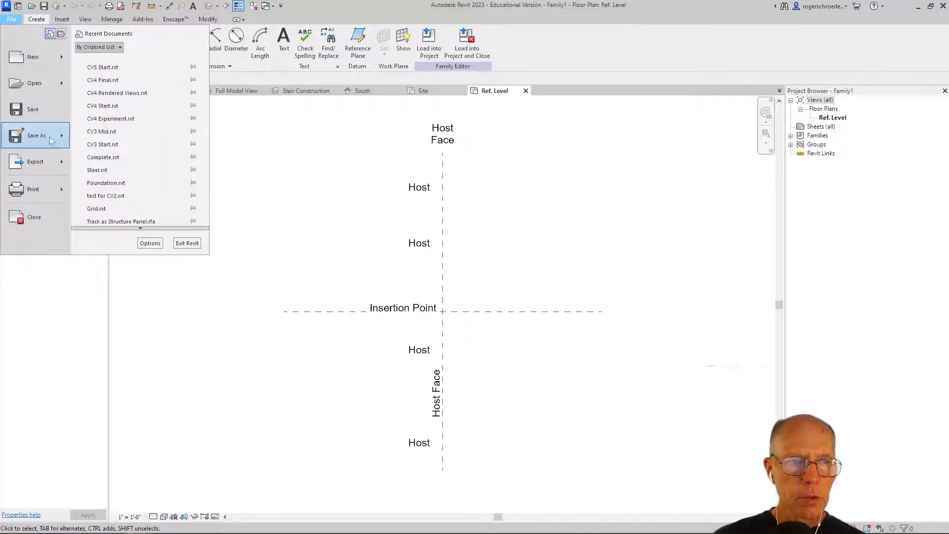
pyautogui.moveTo(51, 141)
pyautogui.click(76, 131)
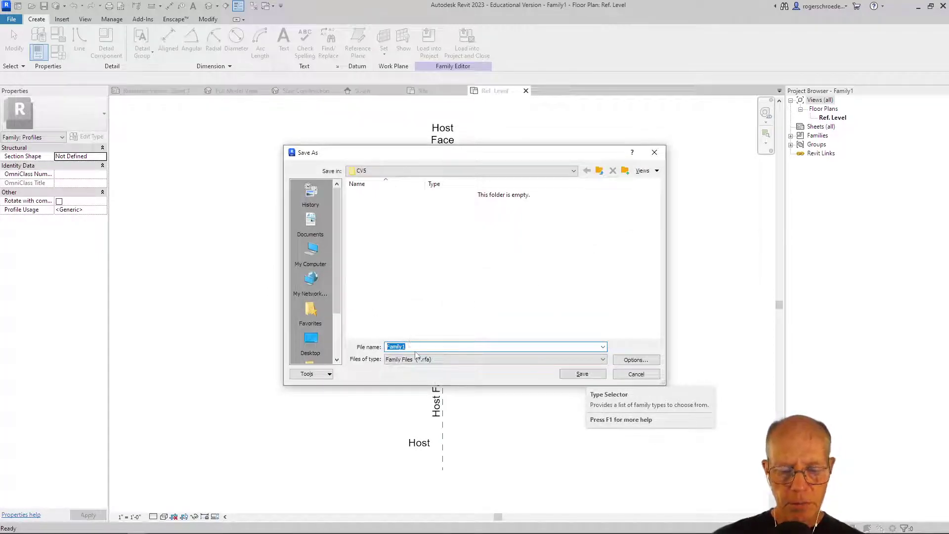
pyautogui.write('C')
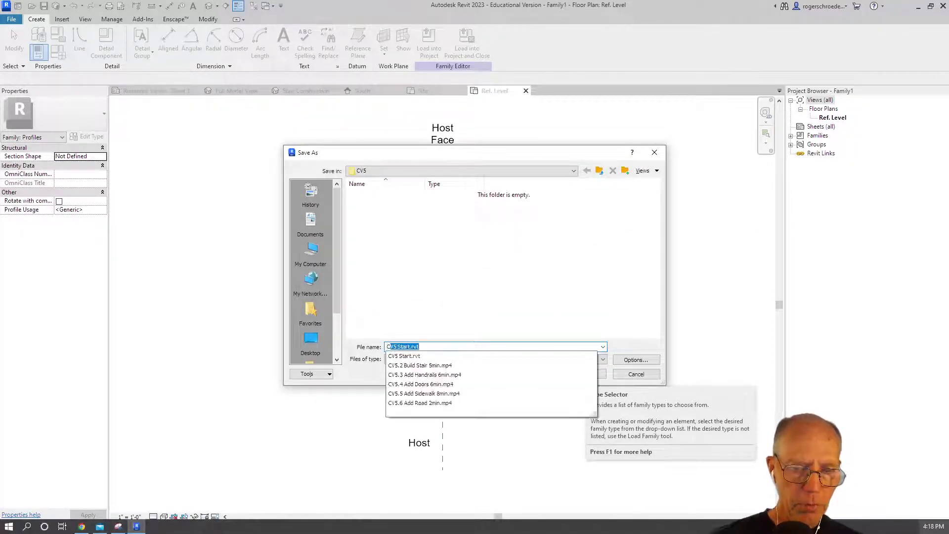
pyautogui.write('ur')
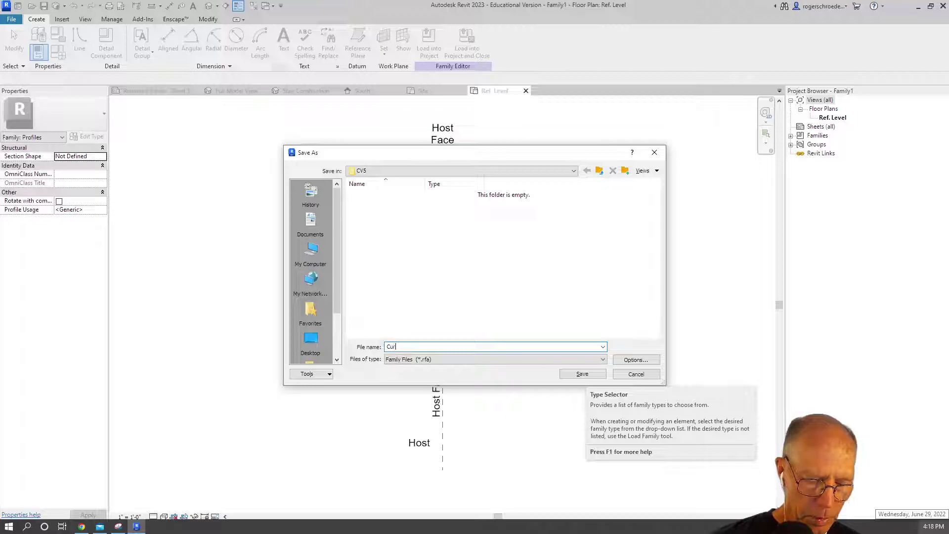
pyautogui.write('b Profile')
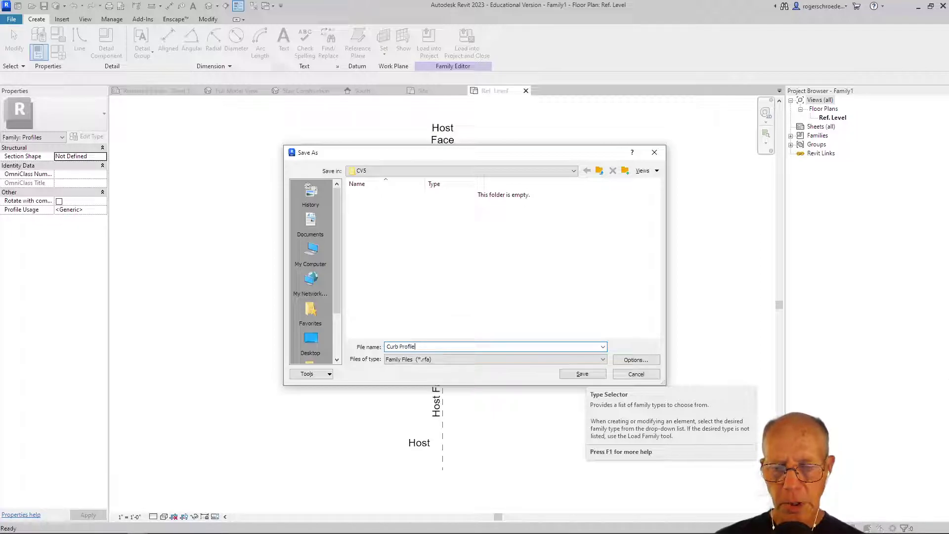
pyautogui.press('Return')
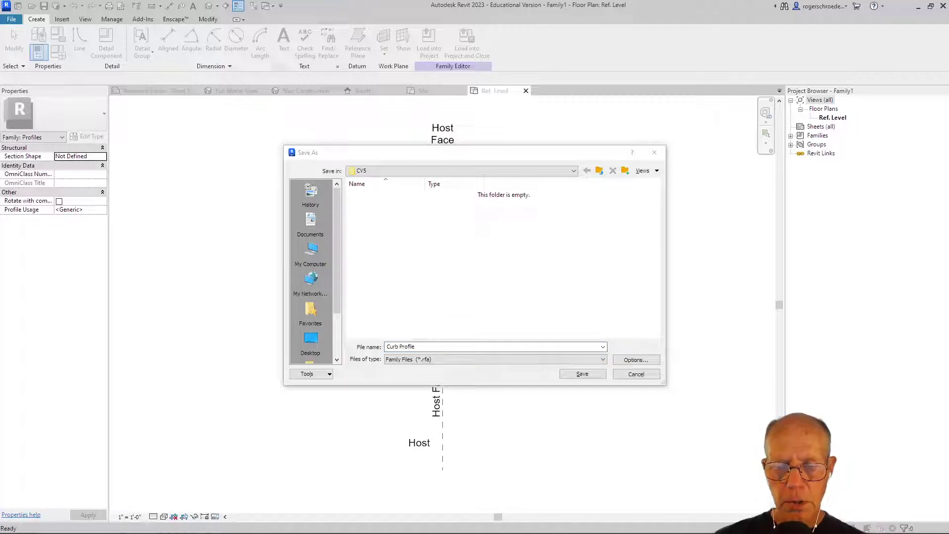
# - Finish saving, then sketch a 6" vertical edge and 1'-4" bottom edge from the insertion point
pyautogui.click(588, 375)
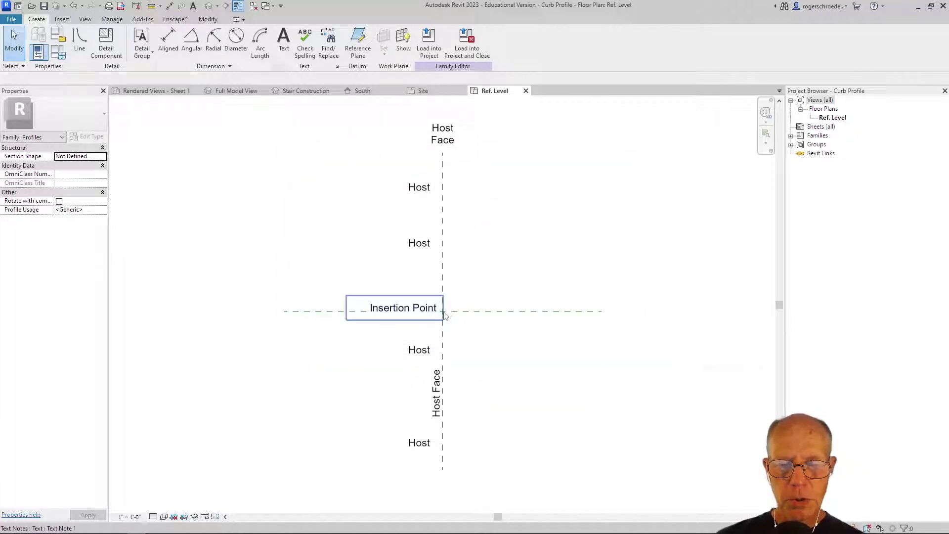
pyautogui.scroll(2, 455, 322)
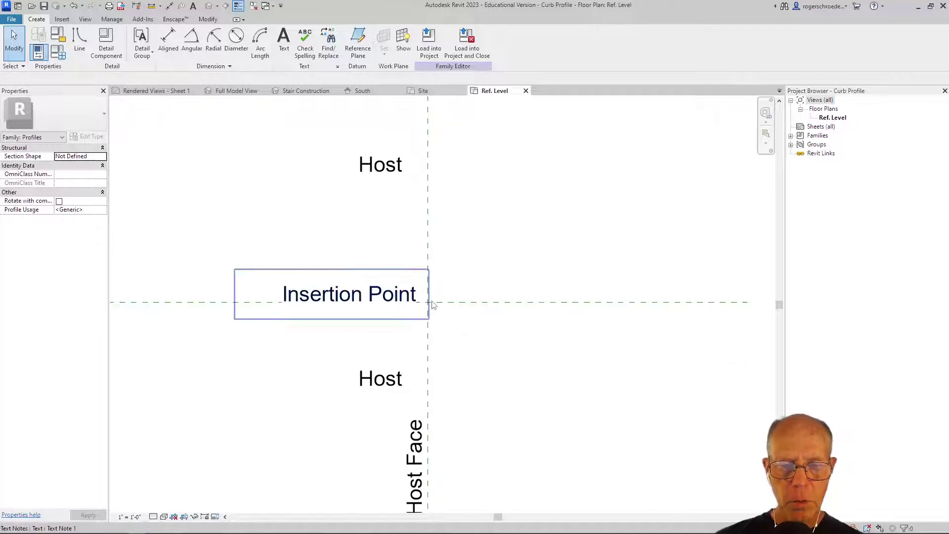
pyautogui.click(79, 41)
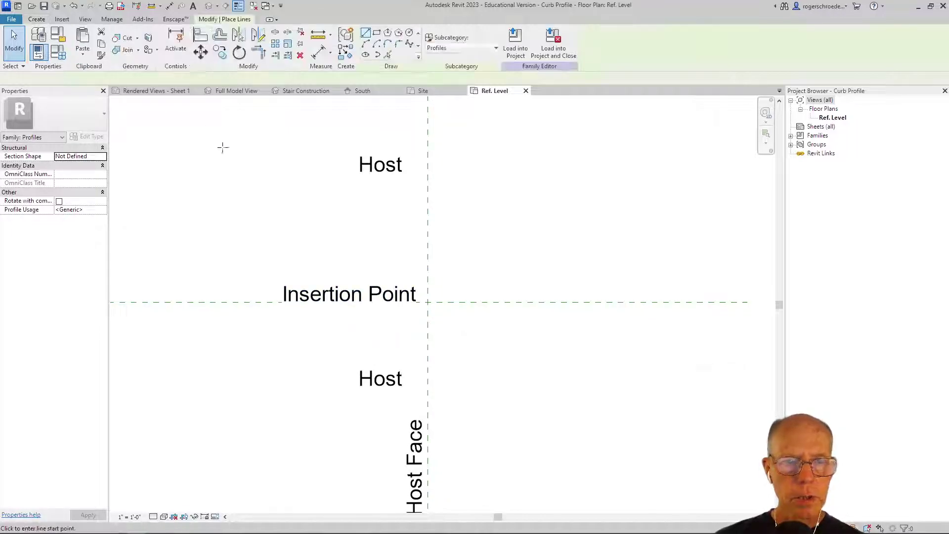
pyautogui.click(428, 303)
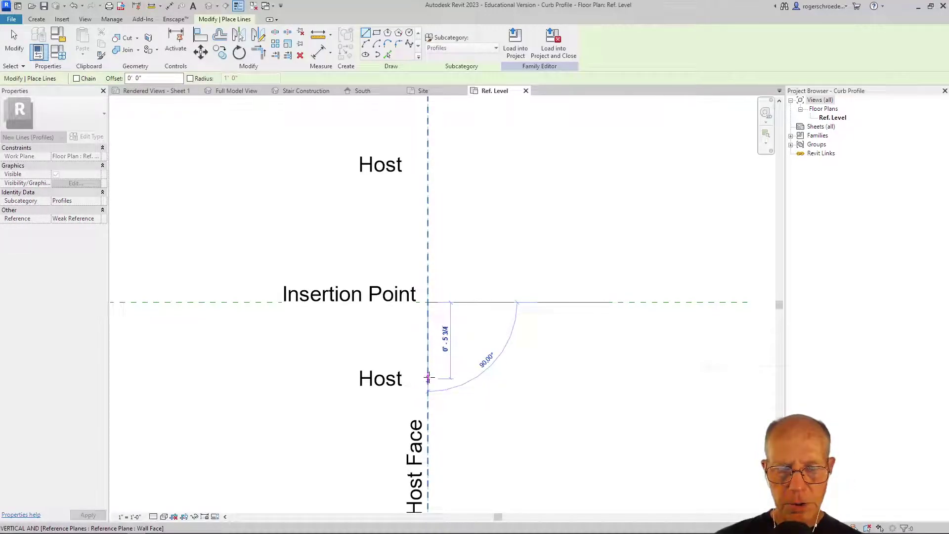
pyautogui.click(428, 382)
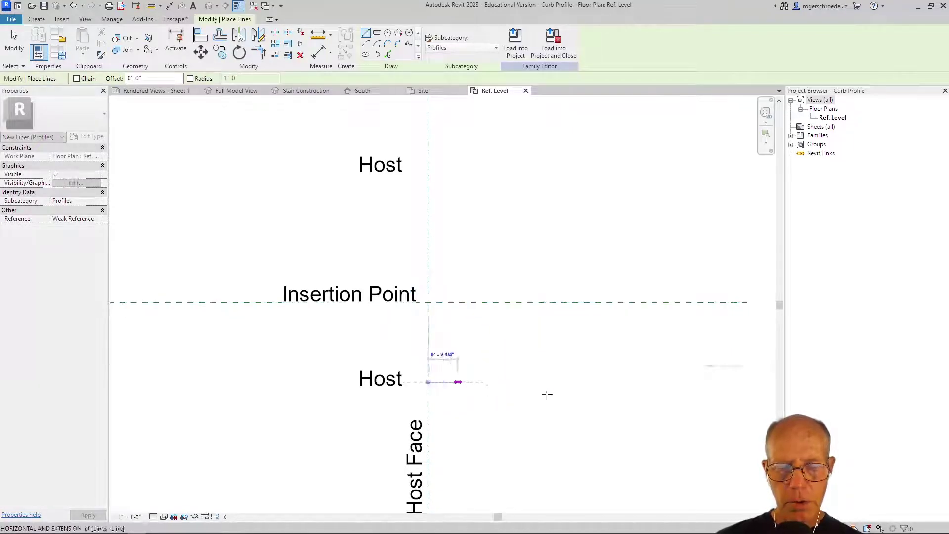
pyautogui.moveTo(698, 384); pyautogui.dragTo(550, 396, button='middle')
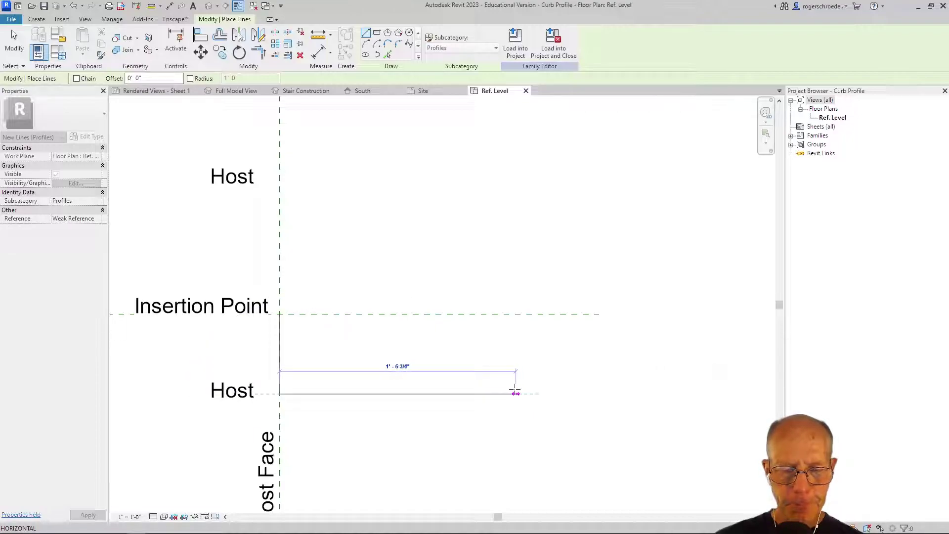
pyautogui.click(493, 394)
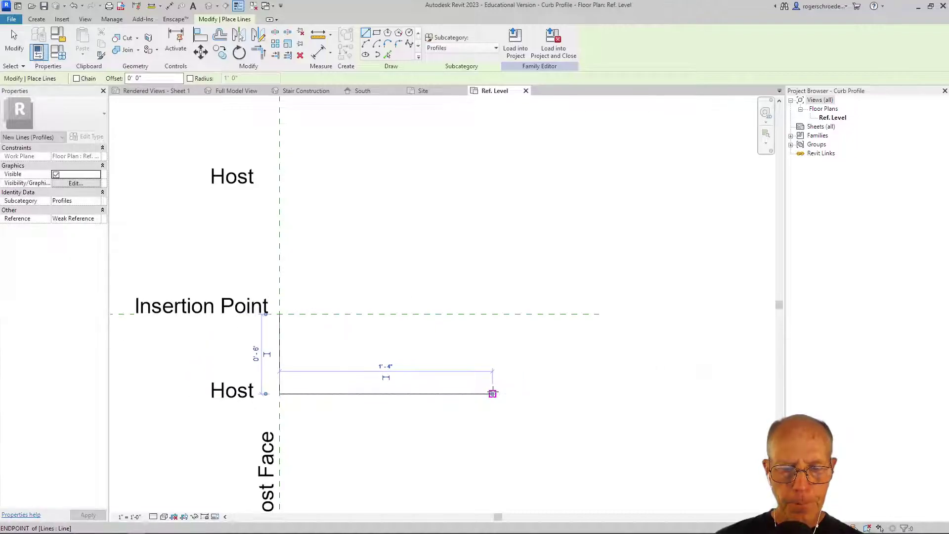
# - Complete the outline: 2" up, 1'-0" back, 4" up, 4" back to the insertion point
pyautogui.click(492, 394)
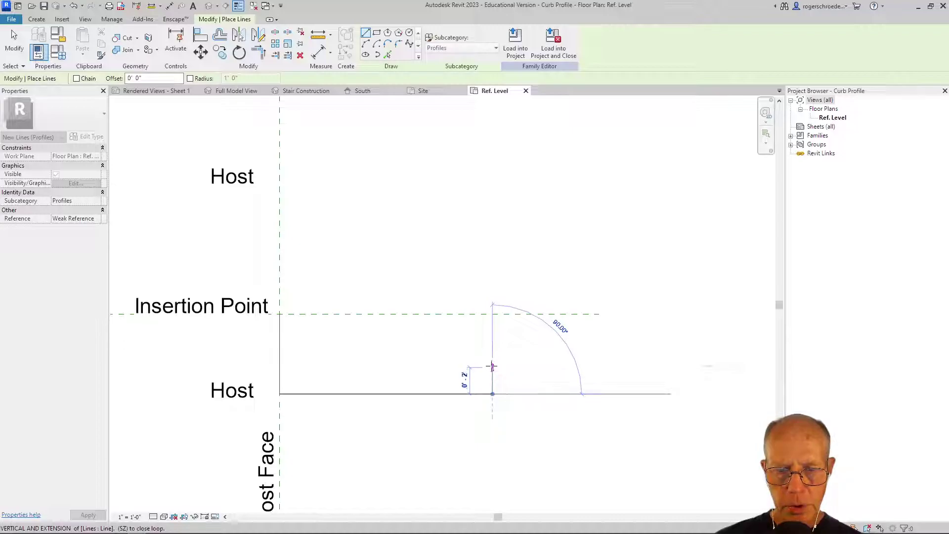
pyautogui.click(492, 367)
pyautogui.click(493, 367)
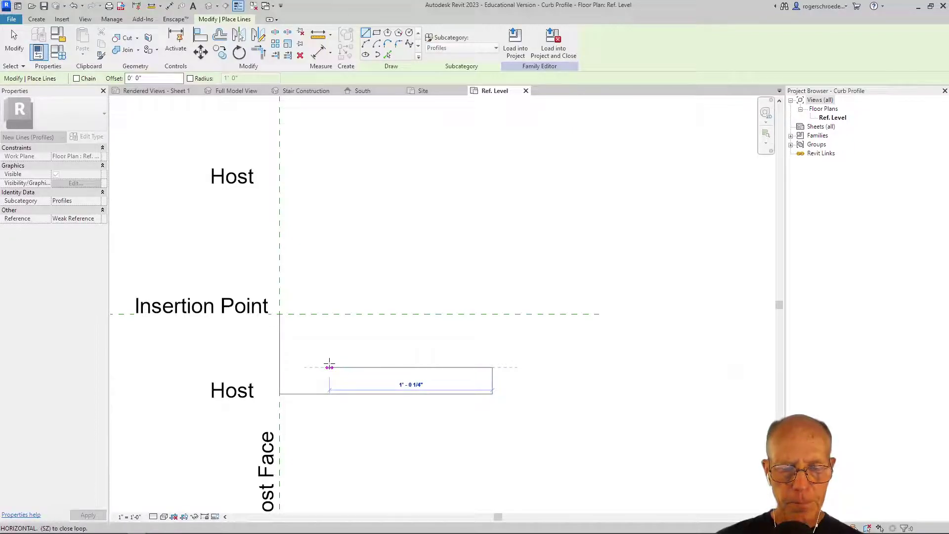
pyautogui.click(332, 368)
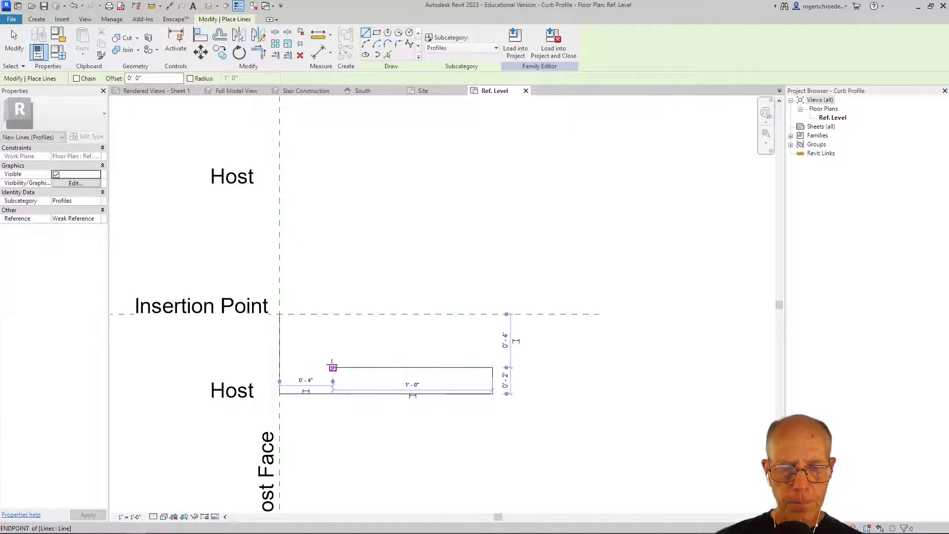
pyautogui.click(333, 367)
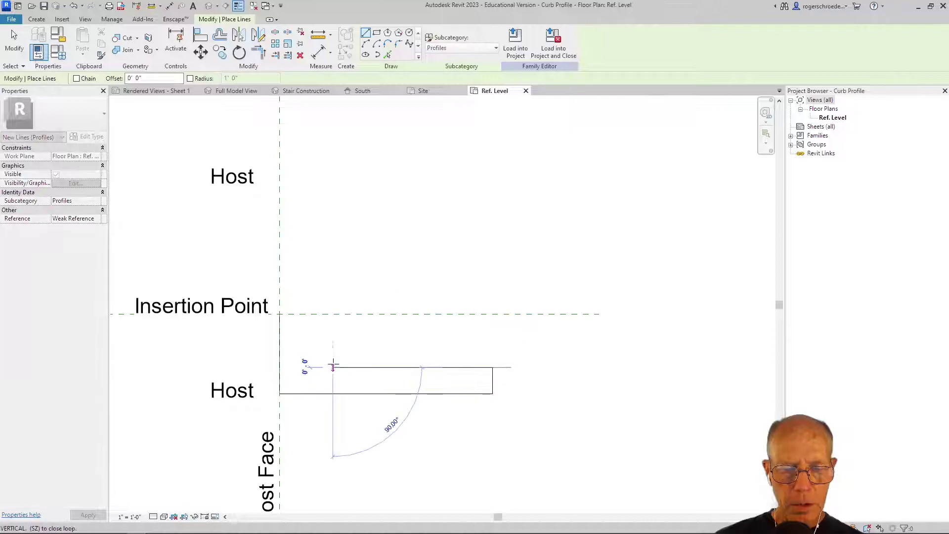
pyautogui.click(332, 314)
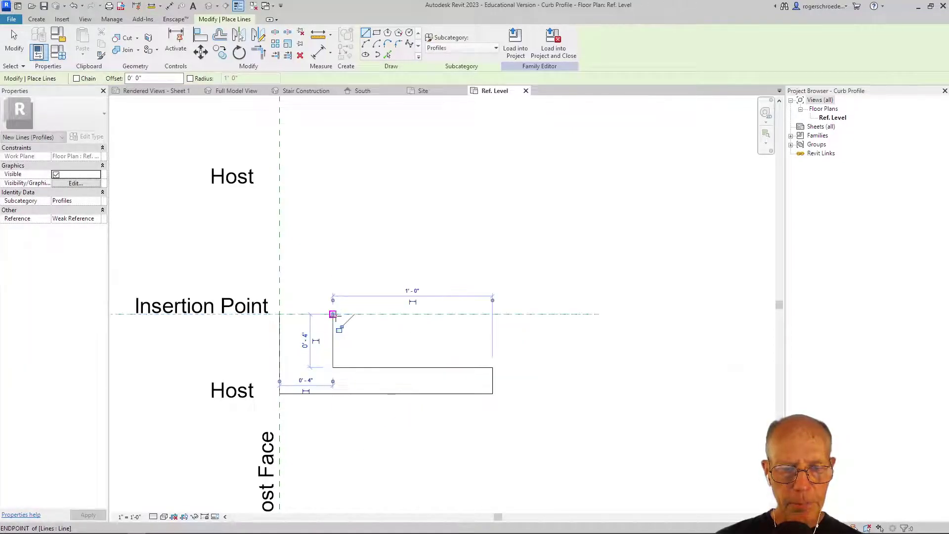
pyautogui.click(332, 314)
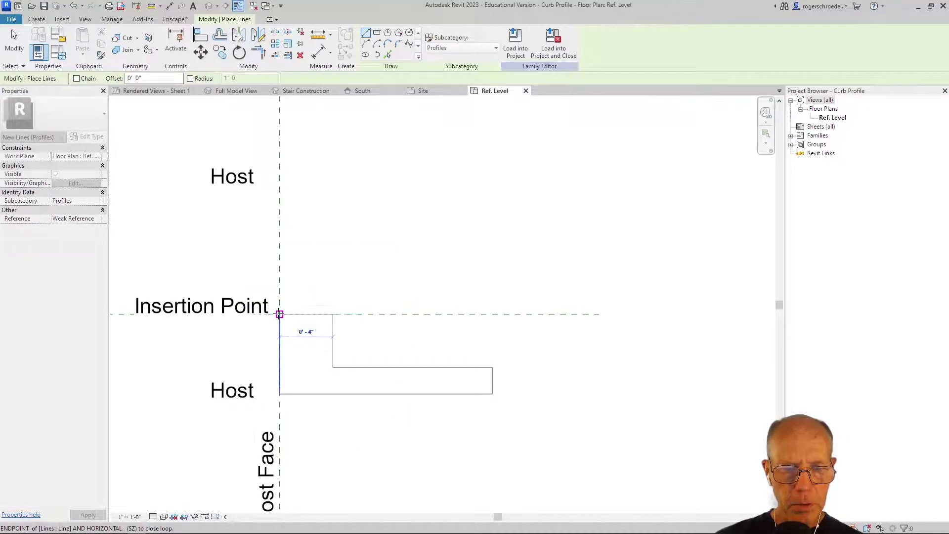
pyautogui.click(279, 314)
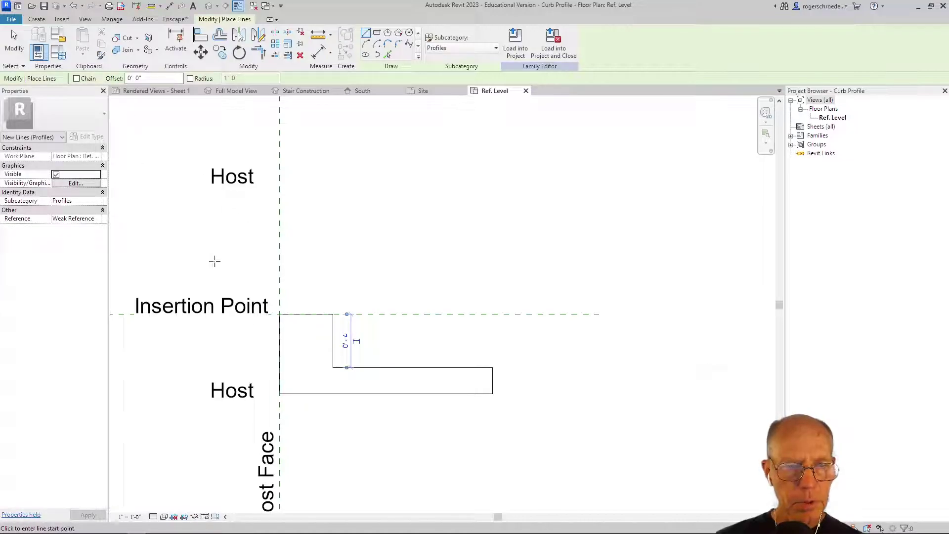
pyautogui.click(14, 42)
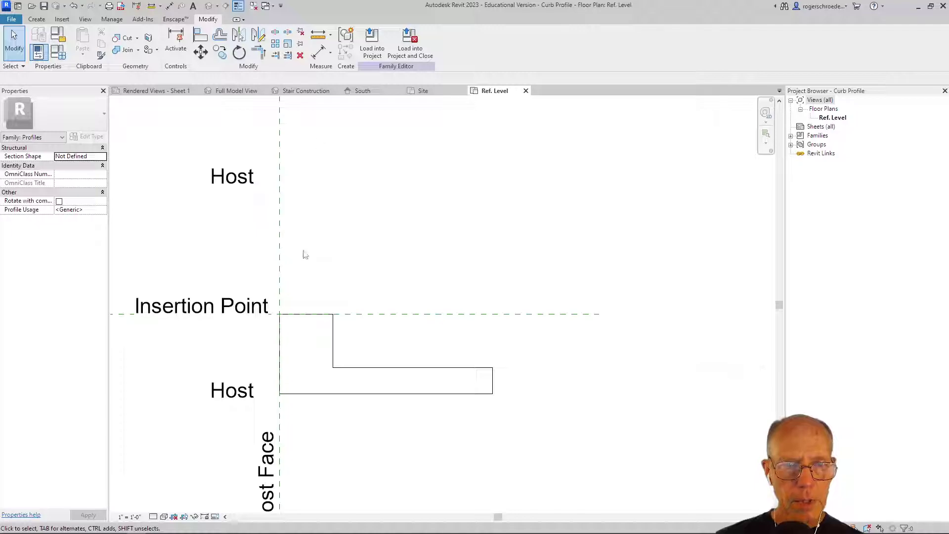
# - Round the profile's top corner between the top and vertical edges with a fillet arc
pyautogui.click(303, 315)
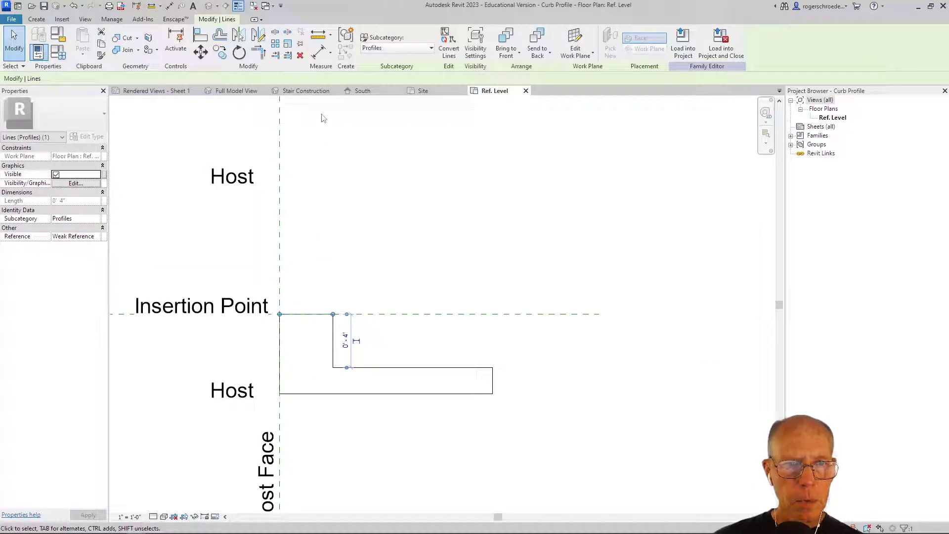
pyautogui.click(38, 20)
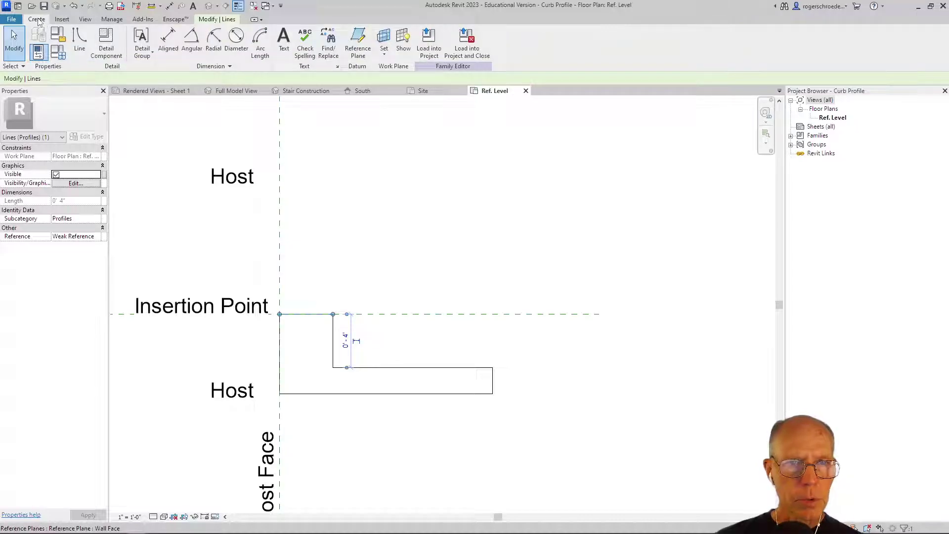
pyautogui.click(79, 37)
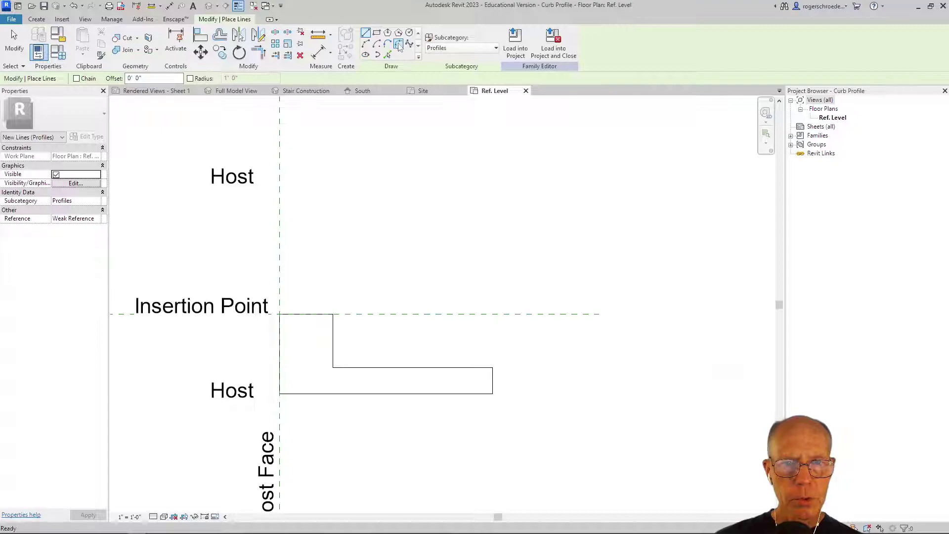
pyautogui.click(398, 45)
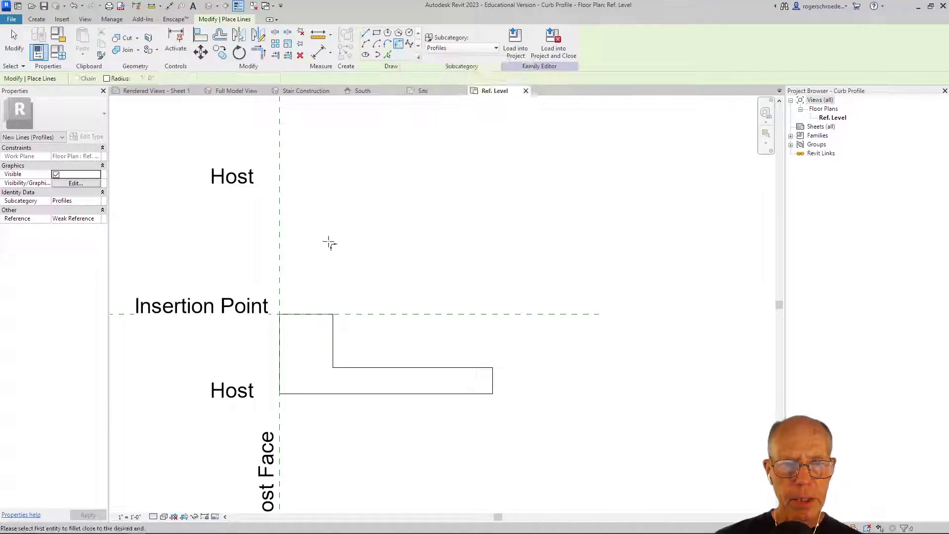
pyautogui.click(316, 314)
pyautogui.click(332, 330)
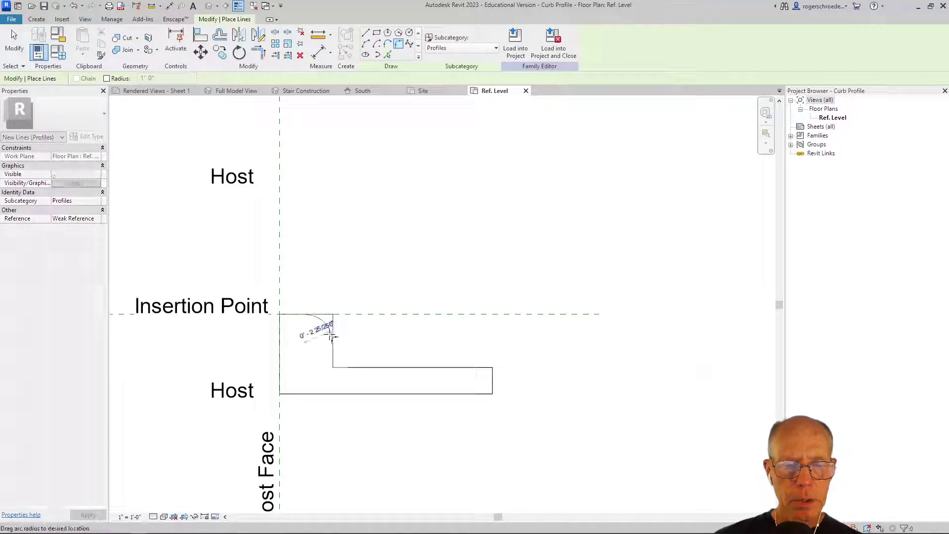
pyautogui.scroll(3, 325, 321)
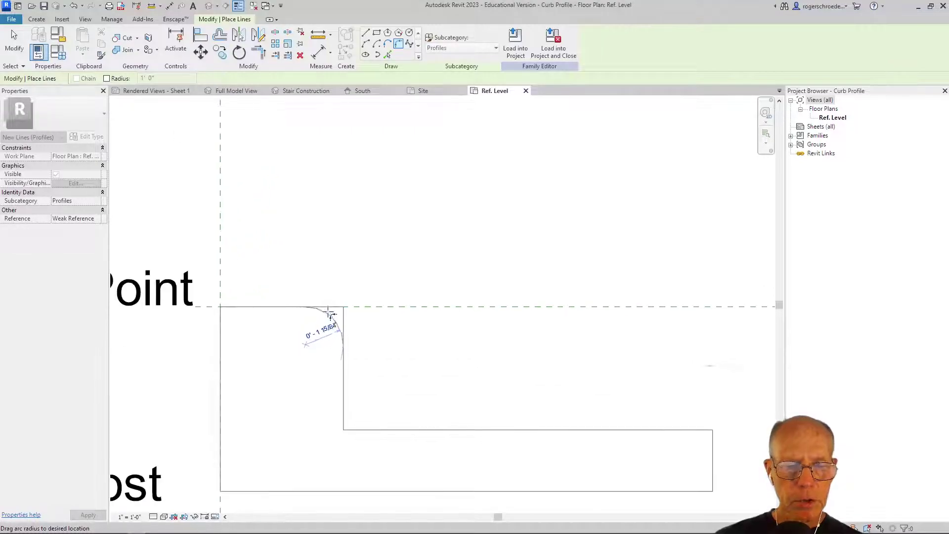
pyautogui.click(331, 315)
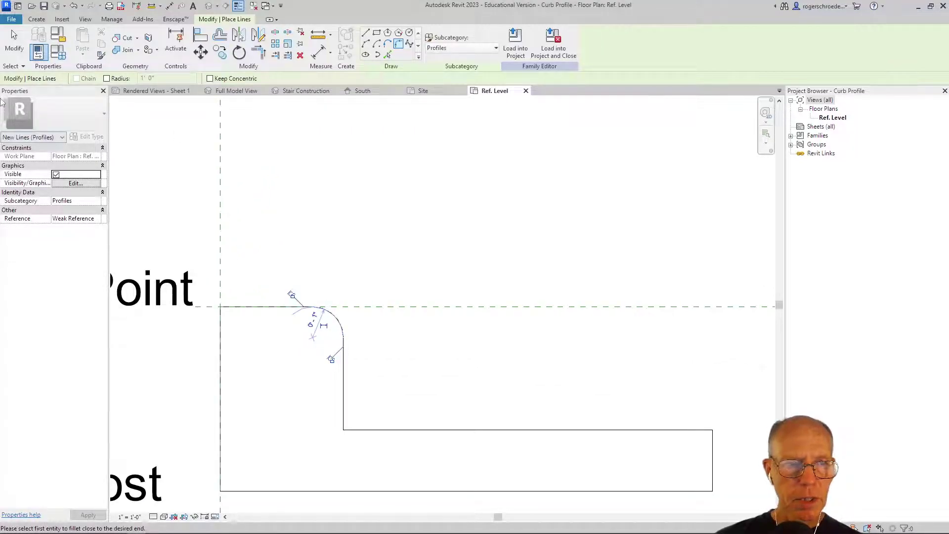
pyautogui.click(14, 42)
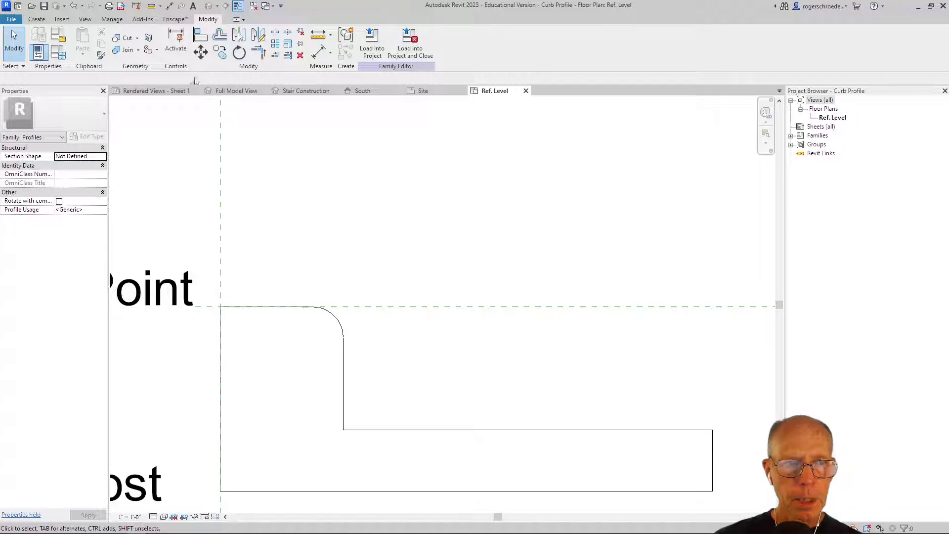
# - Save Curb Profile, load it into the project, and return to Full Model View
pyautogui.click(43, 6)
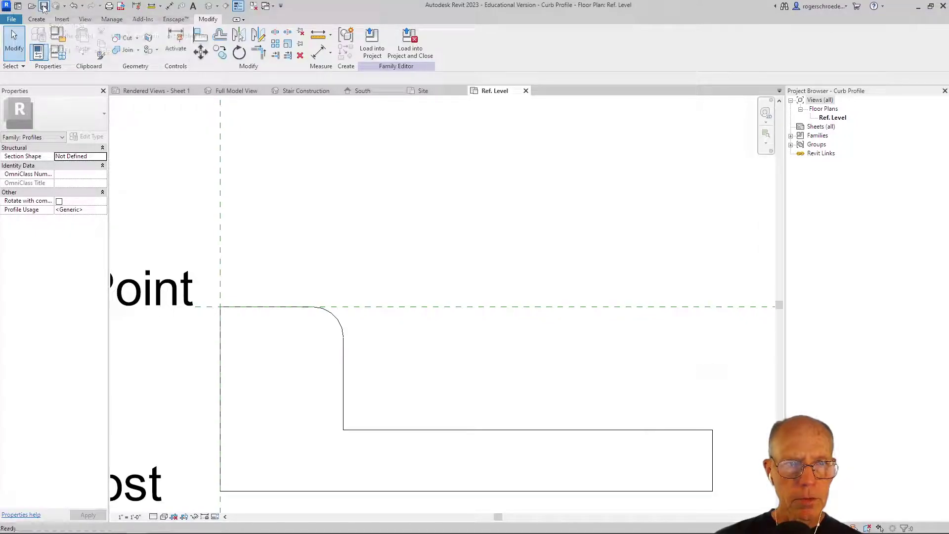
pyautogui.click(372, 45)
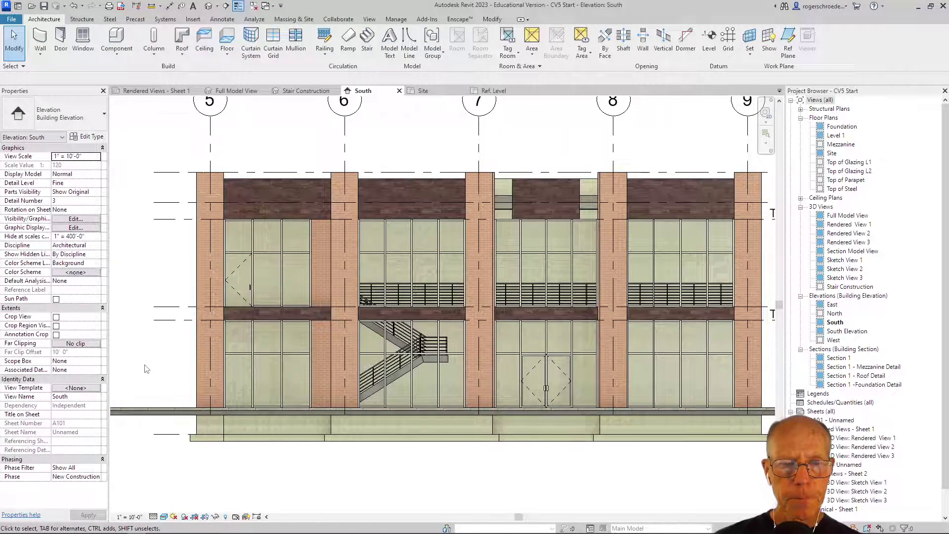
pyautogui.click(223, 94)
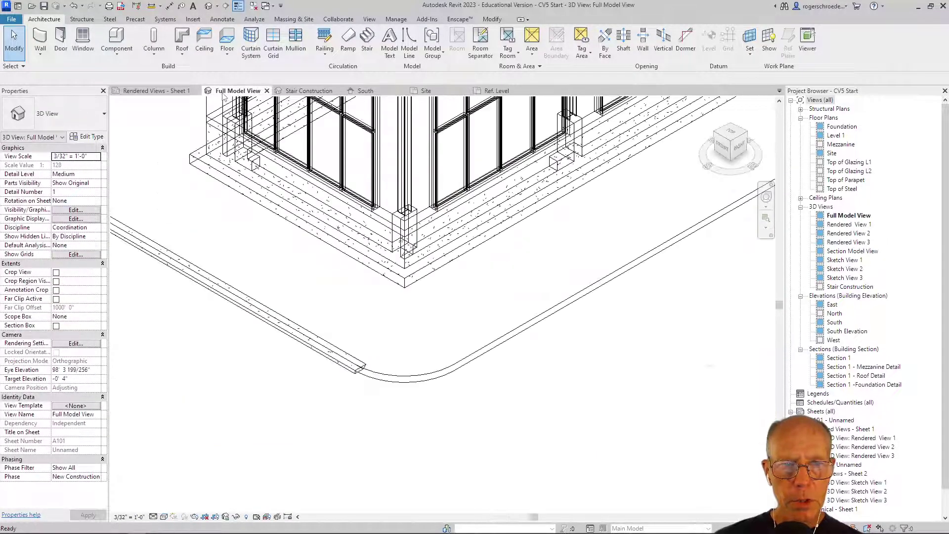
# - Set the Curb slab-edge type's Profile to Curb Profile : Curb Profile
pyautogui.click(292, 325)
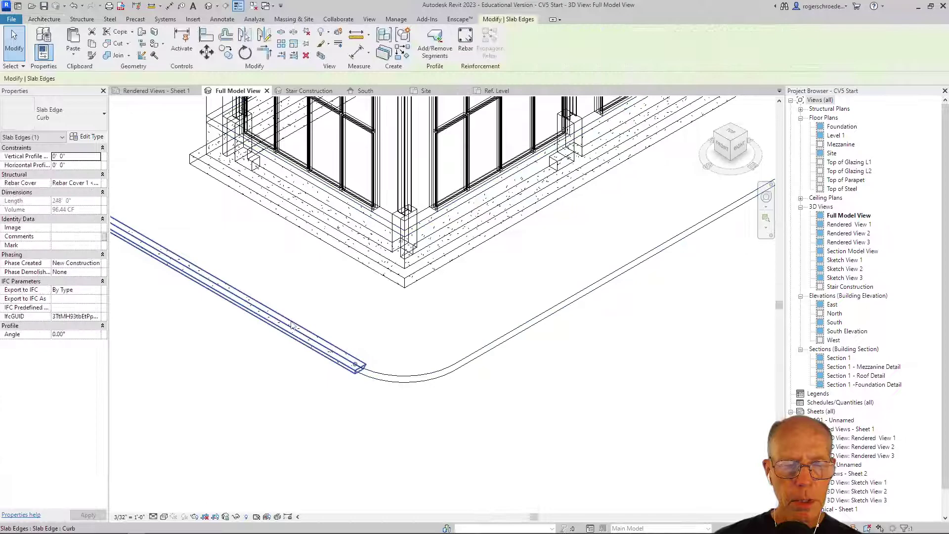
pyautogui.click(91, 137)
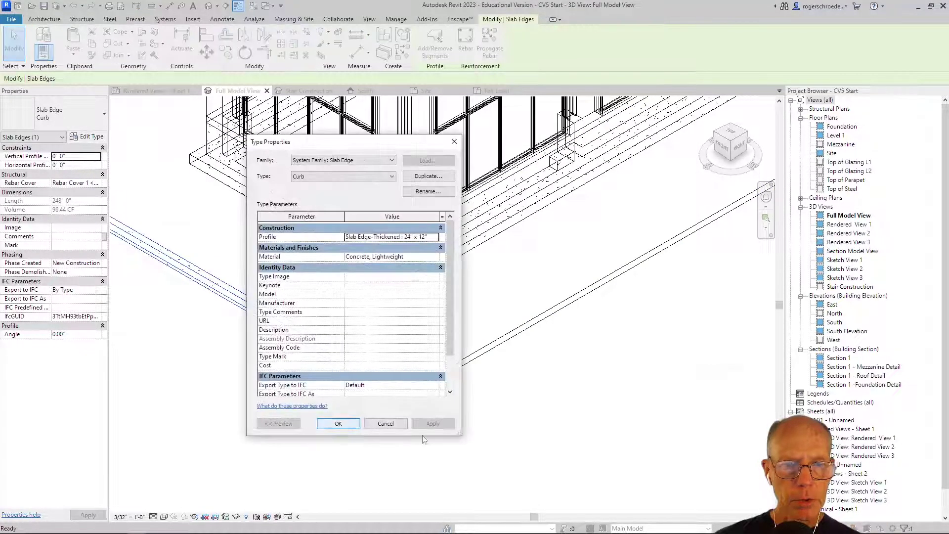
pyautogui.click(435, 238)
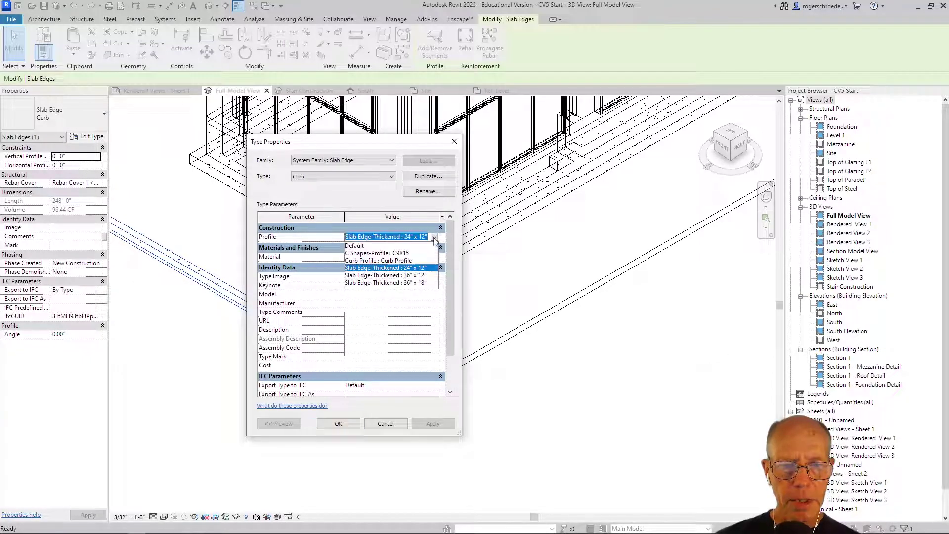
pyautogui.click(385, 261)
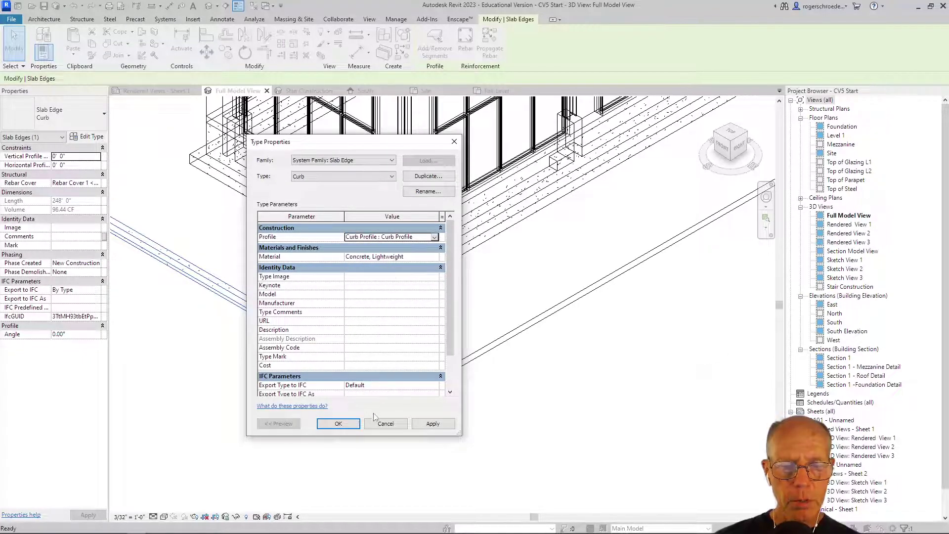
pyautogui.click(338, 424)
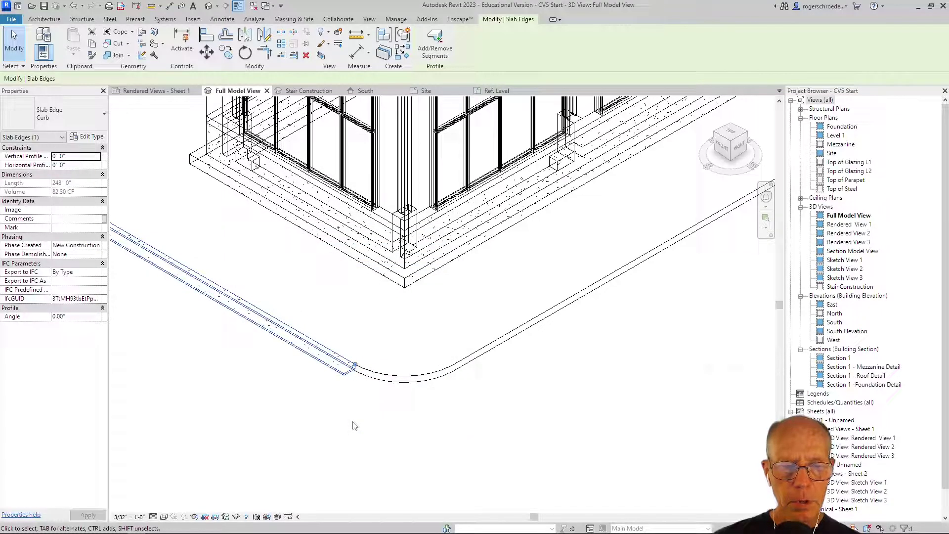
# - Frame the building and sidewalk corner and render the 3D view in Realistic style
pyautogui.click(355, 426)
pyautogui.scroll(4, 354, 396)
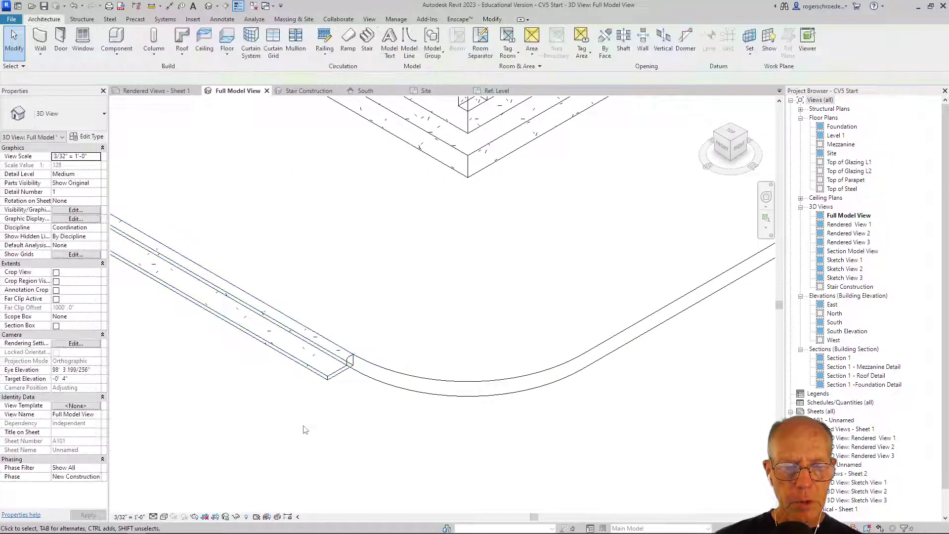
pyautogui.scroll(-5, 307, 426)
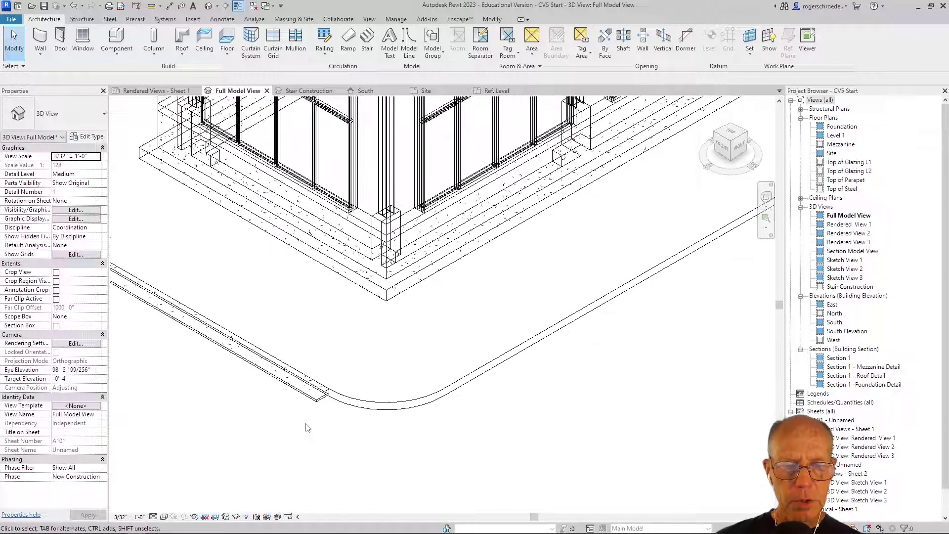
pyautogui.moveTo(307, 426); pyautogui.dragTo(364, 396, button='middle')
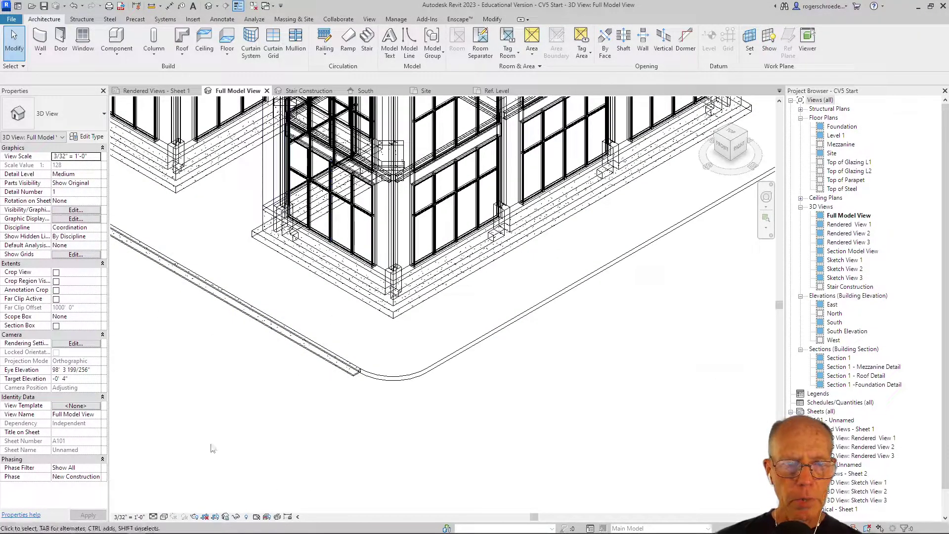
pyautogui.click(164, 517)
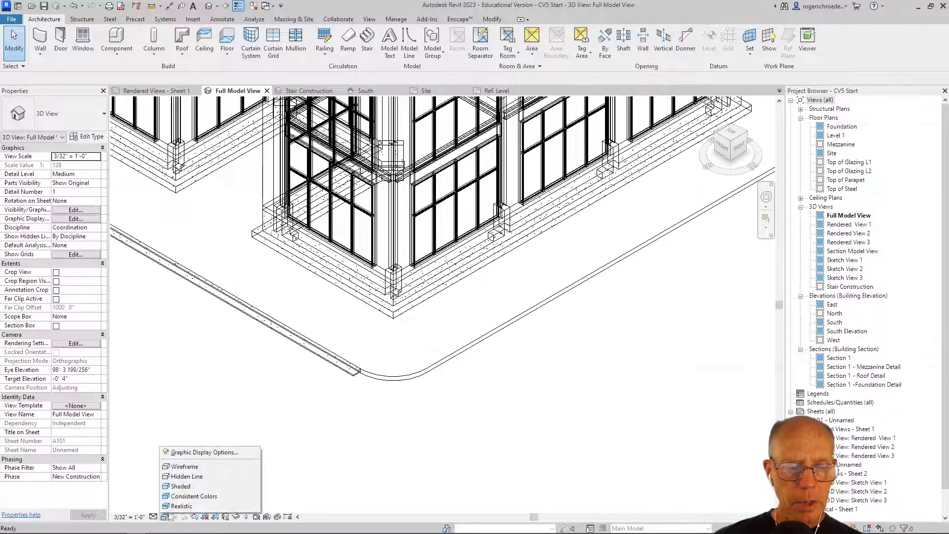
pyautogui.click(168, 510)
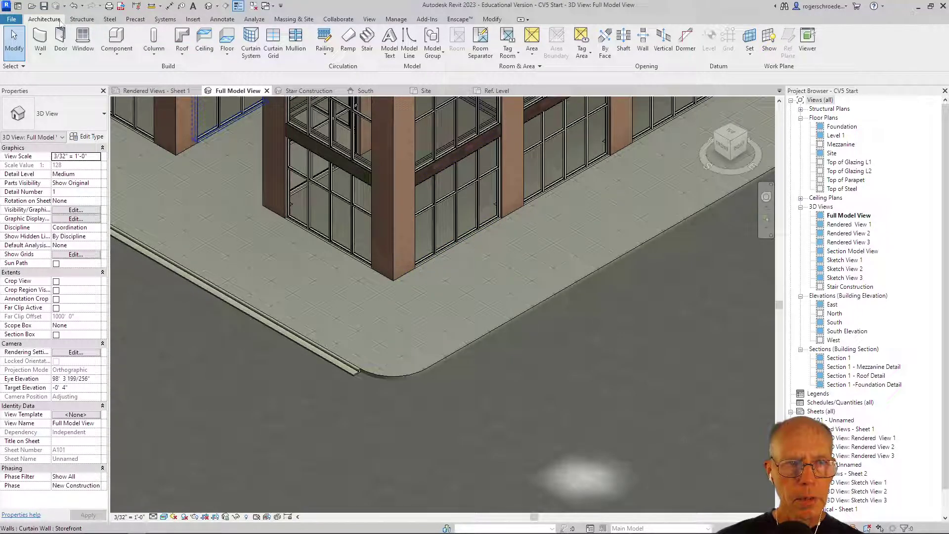
# - Place Curb slab edges around the first rounded sidewalk corner and along the next edge
pyautogui.click(228, 55)
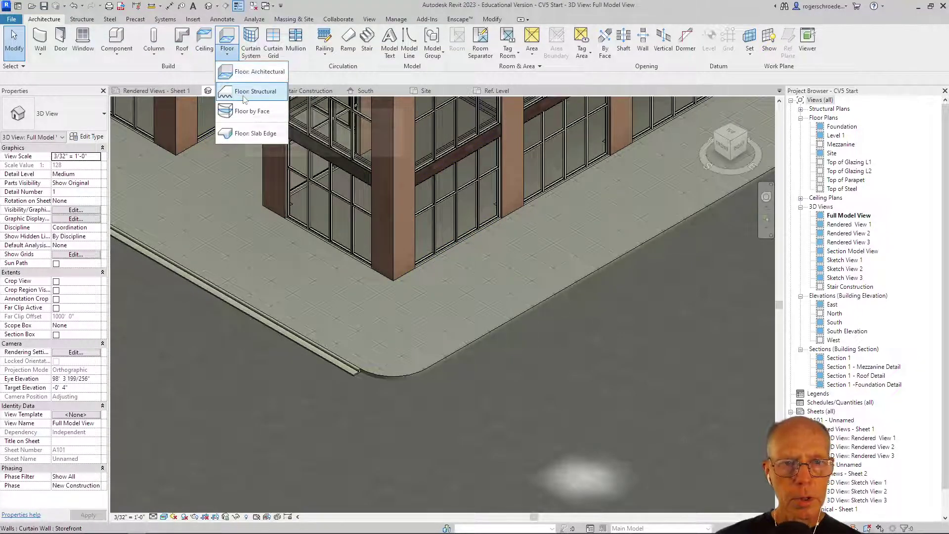
pyautogui.click(241, 134)
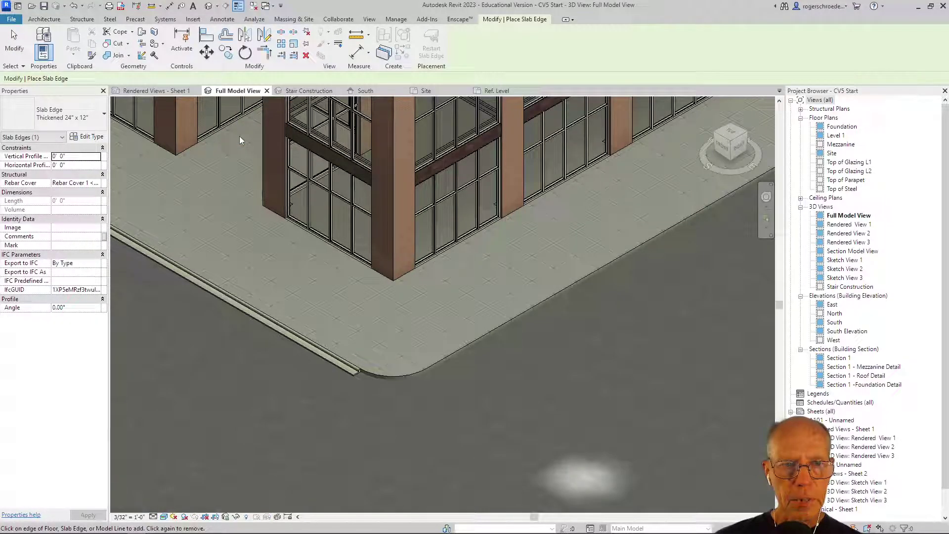
pyautogui.click(88, 112)
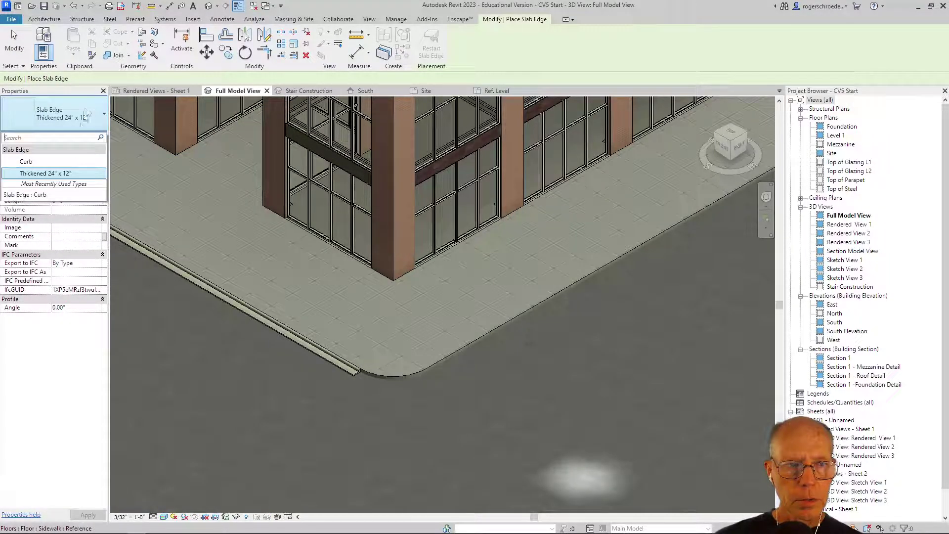
pyautogui.click(55, 172)
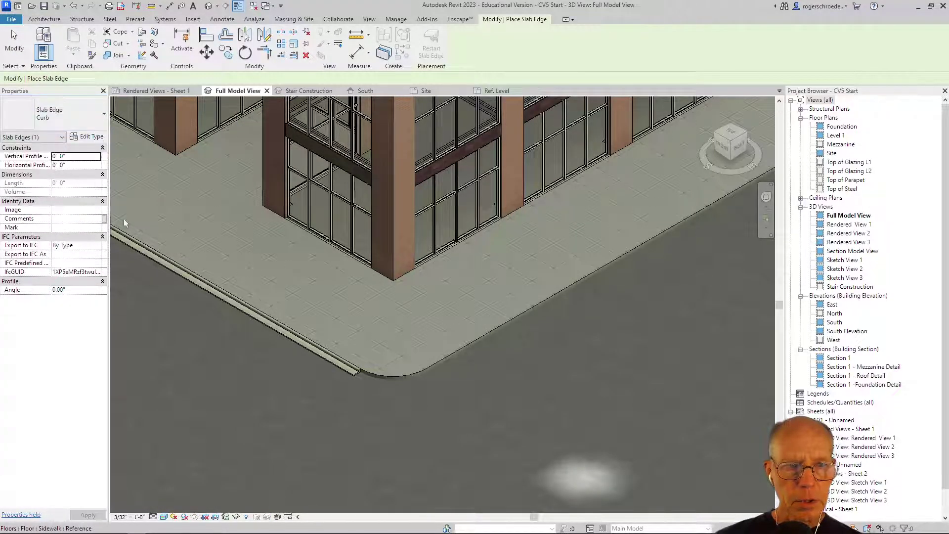
pyautogui.click(382, 375)
pyautogui.click(436, 363)
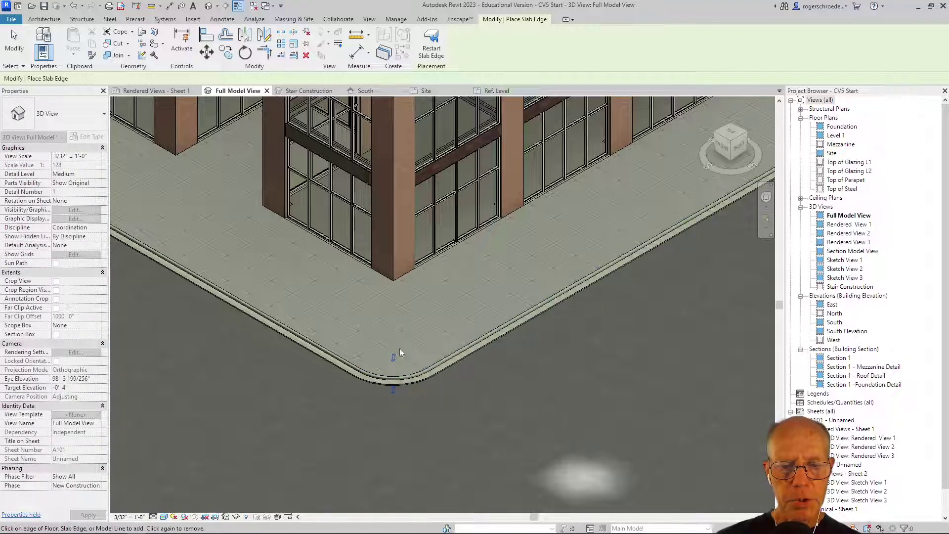
# - Add Curb around the other rounded corner and upper sidewalk edge, then view the whole model
pyautogui.scroll(-2, 307, 330)
pyautogui.scroll(5, 262, 259)
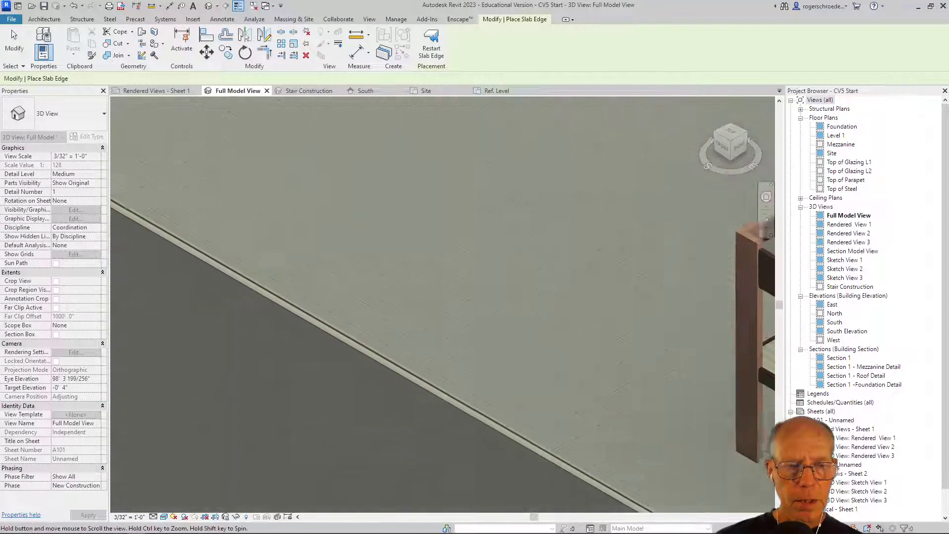
pyautogui.moveTo(269, 259); pyautogui.dragTo(400, 270, button='middle')
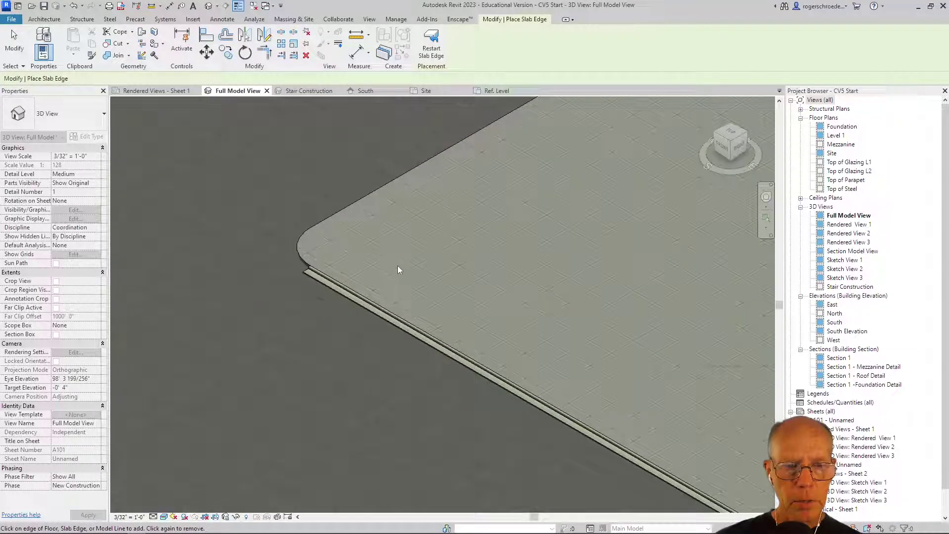
pyautogui.click(301, 253)
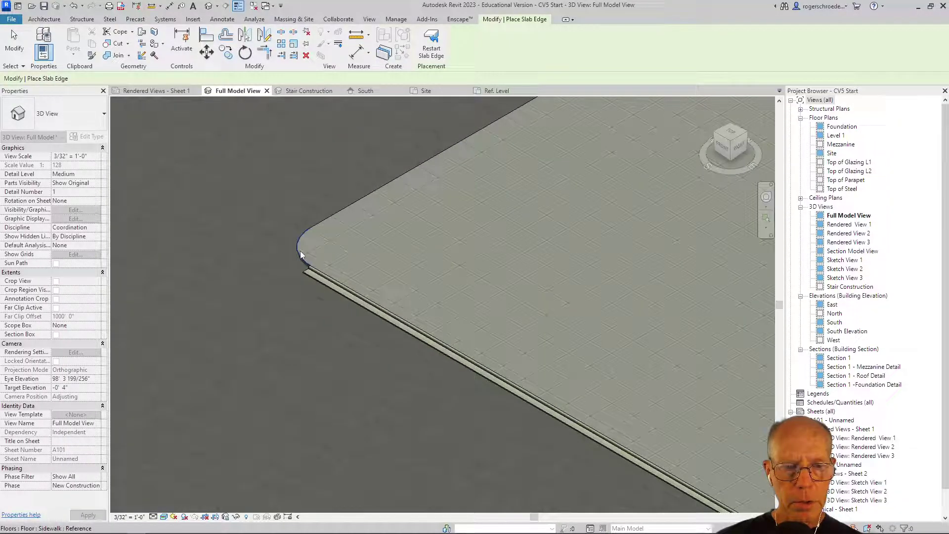
pyautogui.click(319, 221)
pyautogui.click(14, 40)
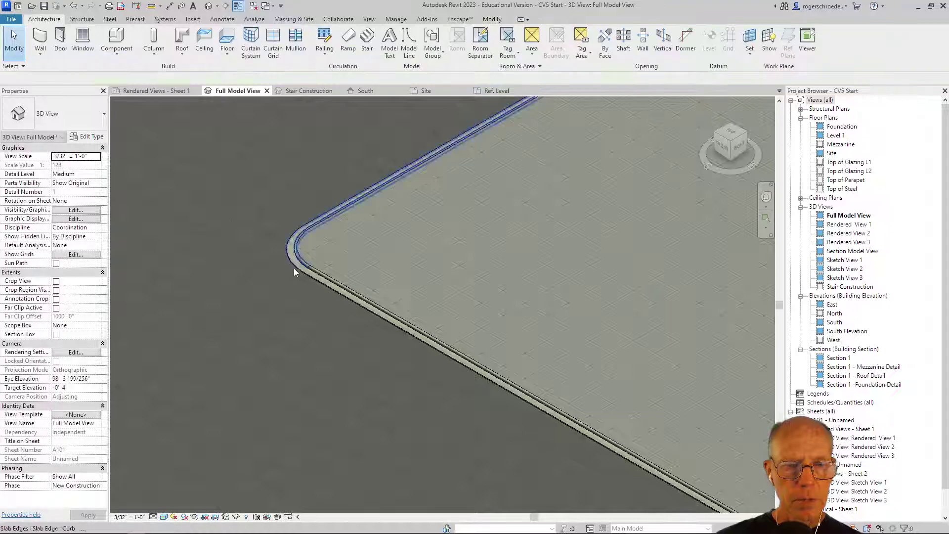
pyautogui.scroll(-4, 322, 301)
pyautogui.scroll(-2, 489, 427)
pyautogui.moveTo(547, 449); pyautogui.dragTo(271, 253, button='middle')
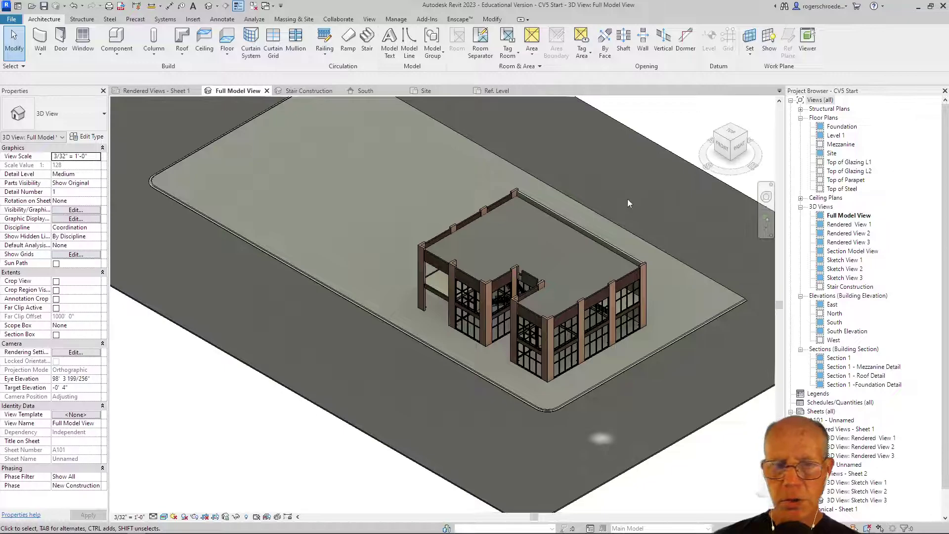
# - Show Rendered Views - Sheet 1 and zoom into its large rendered view of the curbed sidewalk
pyautogui.click(148, 91)
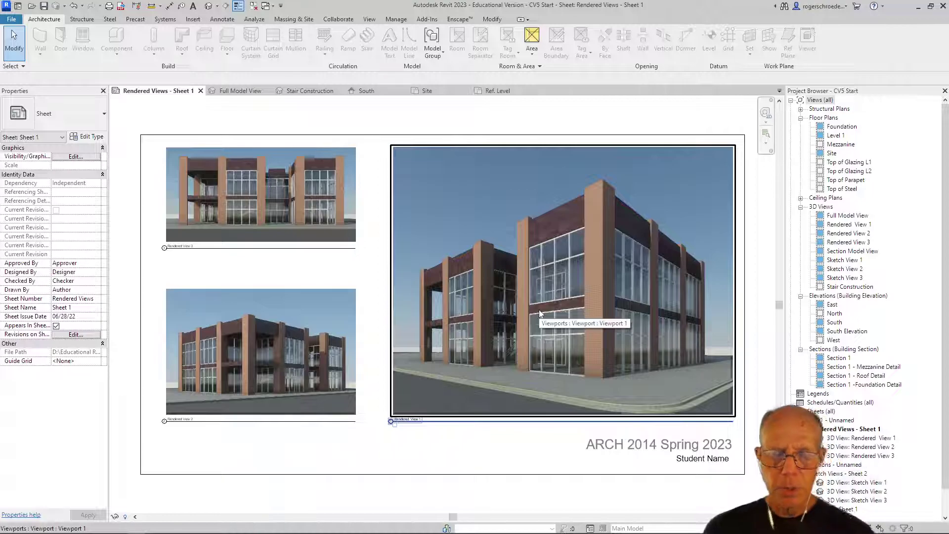
pyautogui.scroll(2, 568, 383)
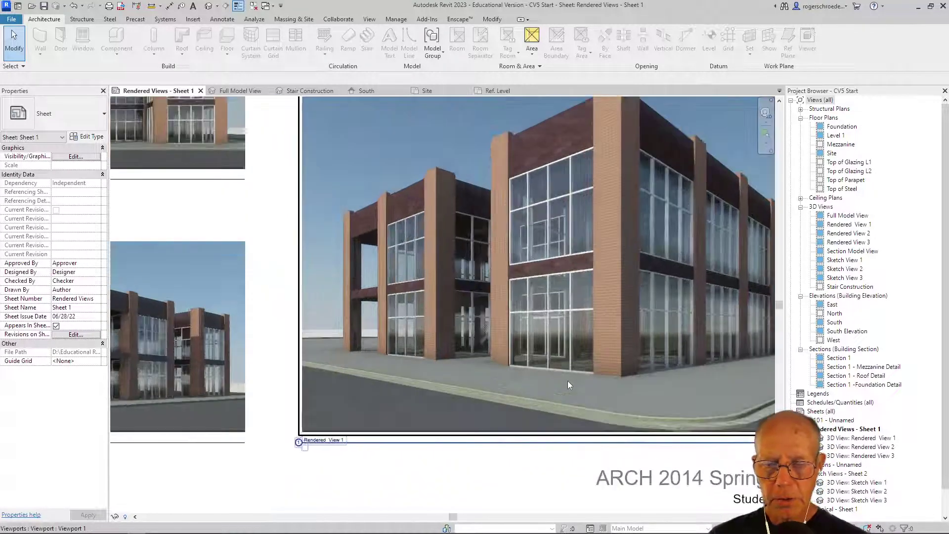